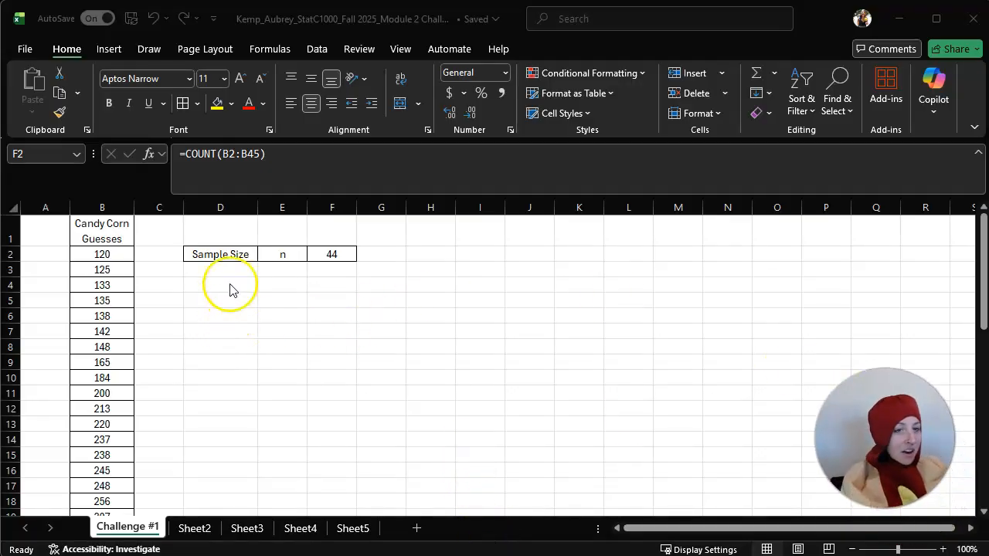
{"action": "left_click", "coordinate": [399, 316]}
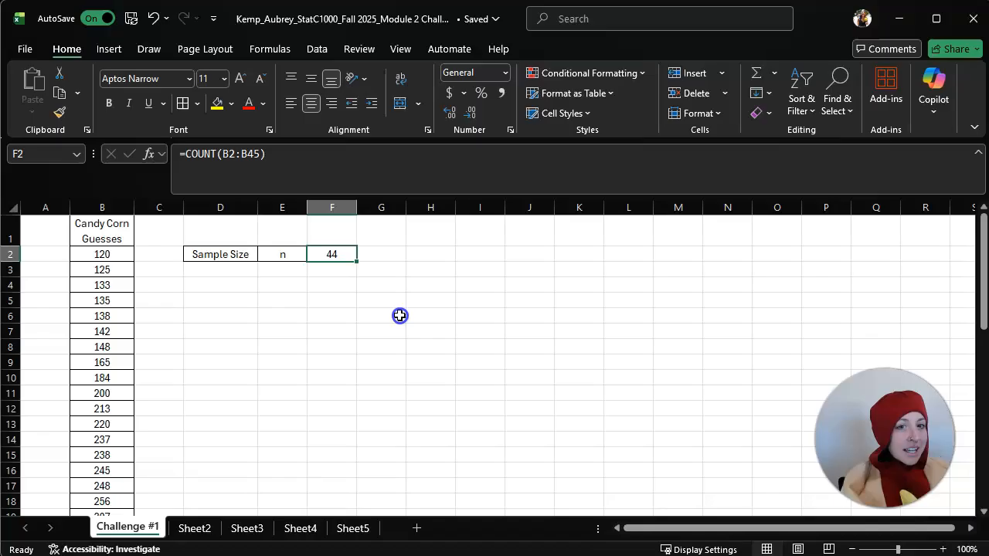
{"action": "left_click", "coordinate": [319, 303]}
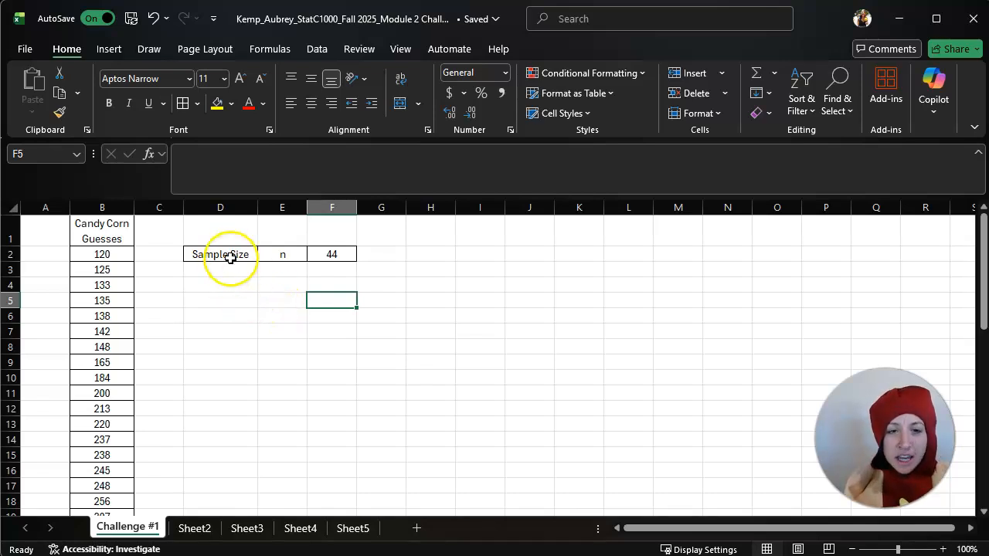
{"action": "left_click_drag", "start_coordinate": [229, 256], "coordinate": [313, 253]}
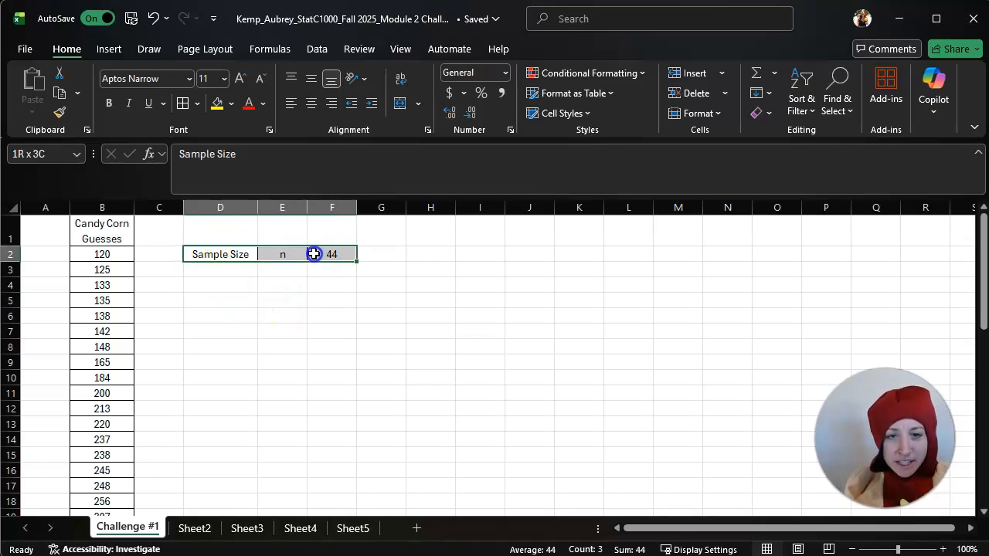
{"action": "left_click", "coordinate": [411, 363]}
{"action": "left_click_drag", "start_coordinate": [440, 253], "coordinate": [618, 326]}
{"action": "left_click", "coordinate": [495, 299]}
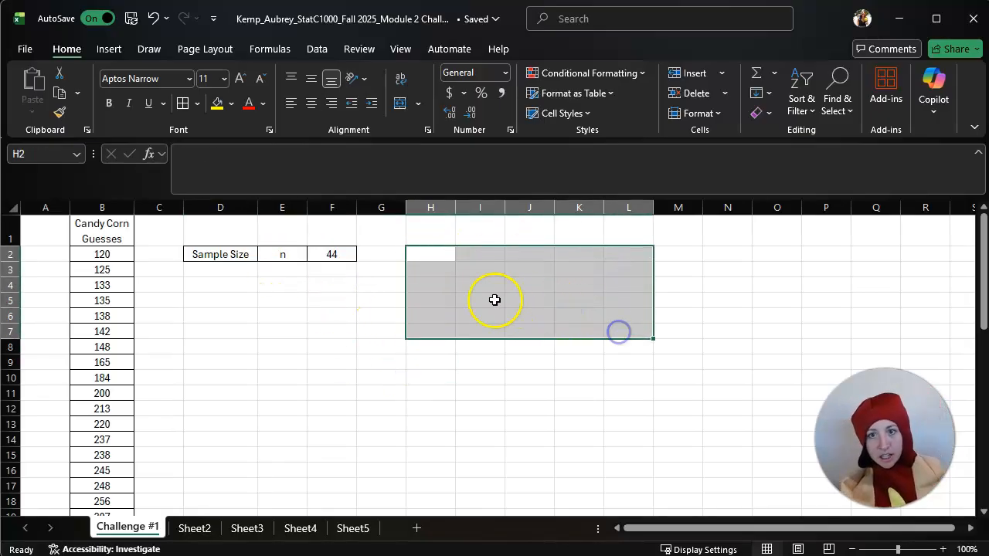
{"action": "left_click", "coordinate": [437, 251]}
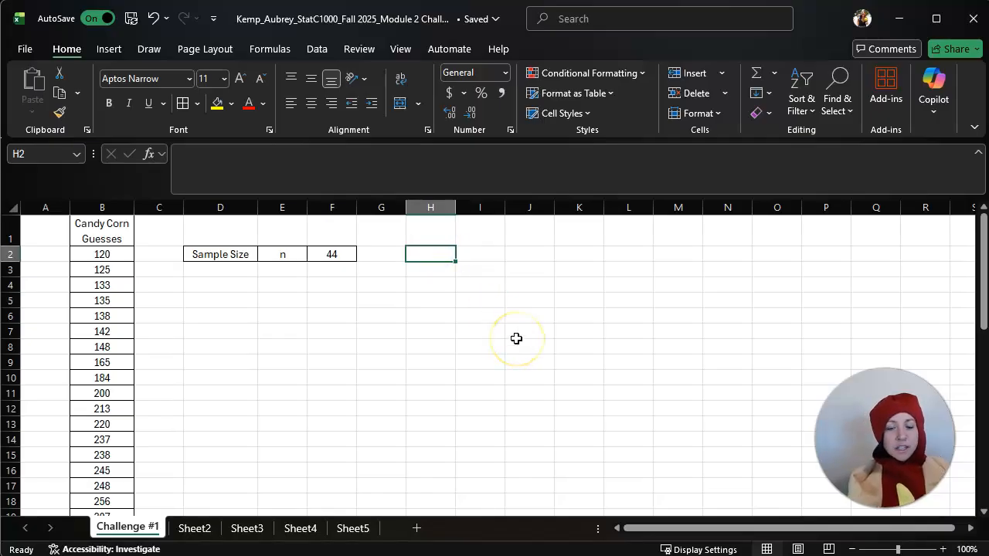
{"action": "left_click", "coordinate": [442, 230]}
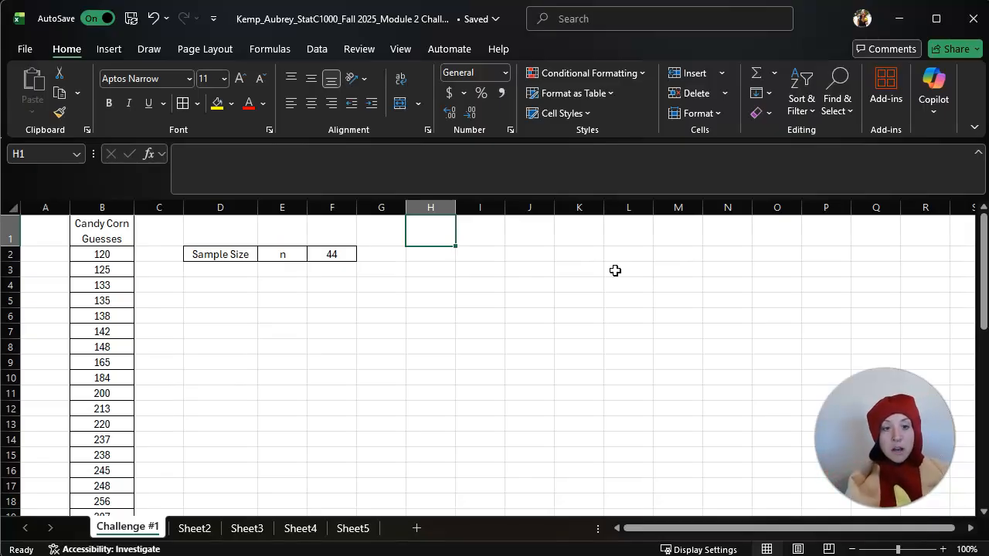
{"action": "left_click_drag", "start_coordinate": [99, 256], "coordinate": [92, 288]}
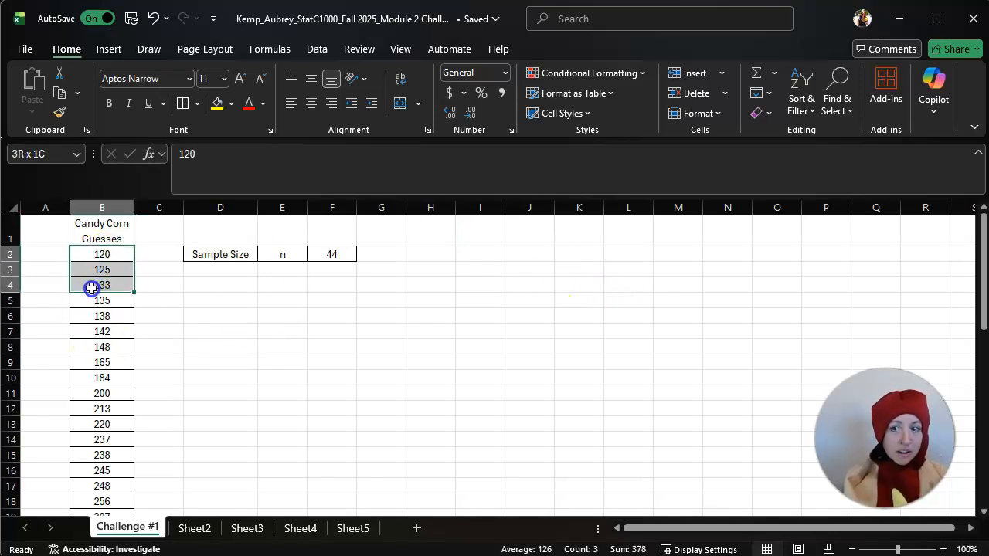
{"action": "left_click_drag", "start_coordinate": [91, 288], "coordinate": [90, 286]}
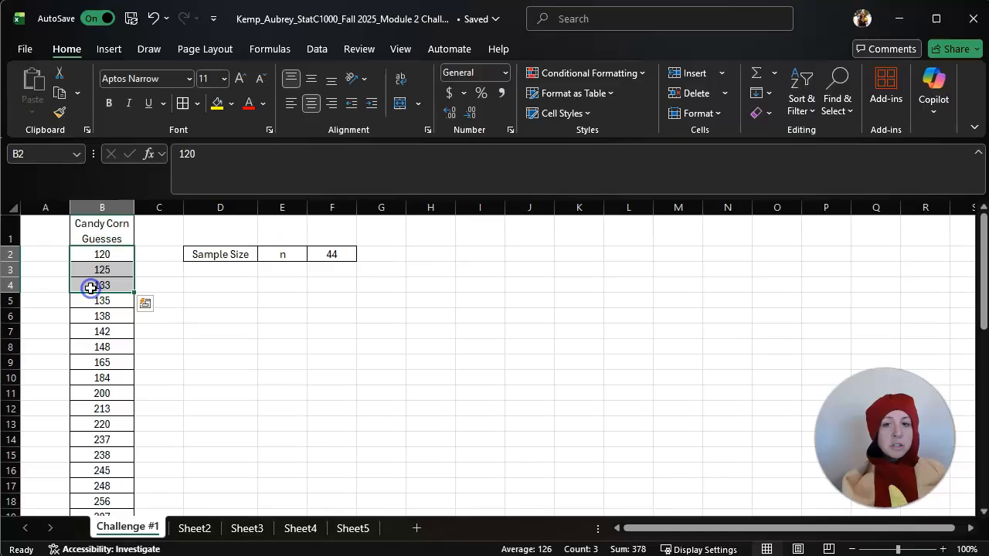
{"action": "left_click", "coordinate": [484, 260]}
{"action": "type", "text": "120"}
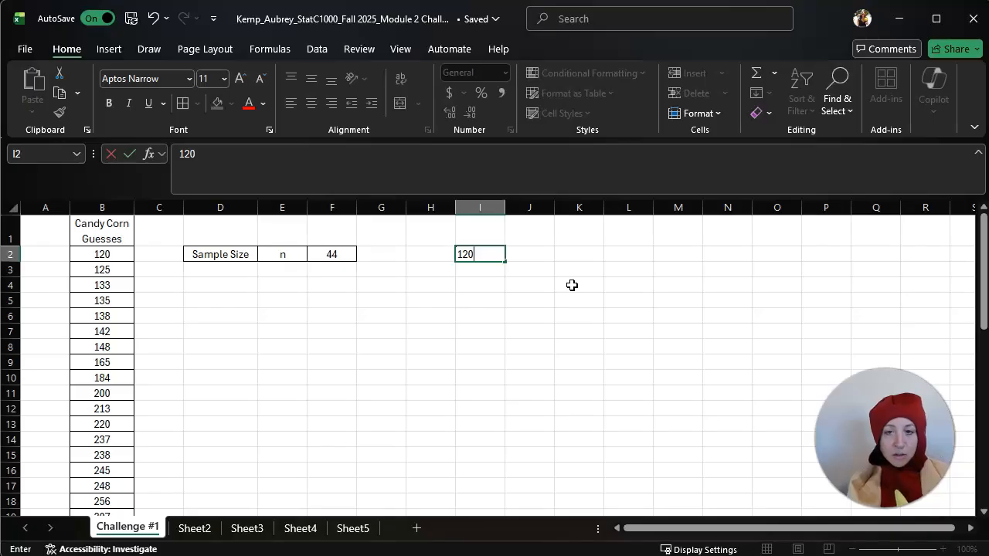
{"action": "key", "text": "Tab"}
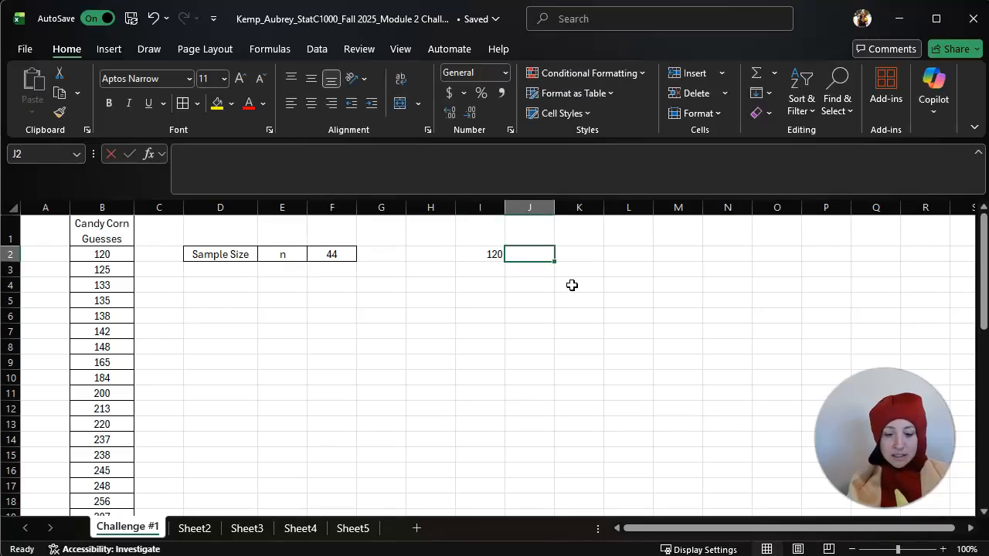
{"action": "type", "text": "1"}
{"action": "key", "text": "Return"}
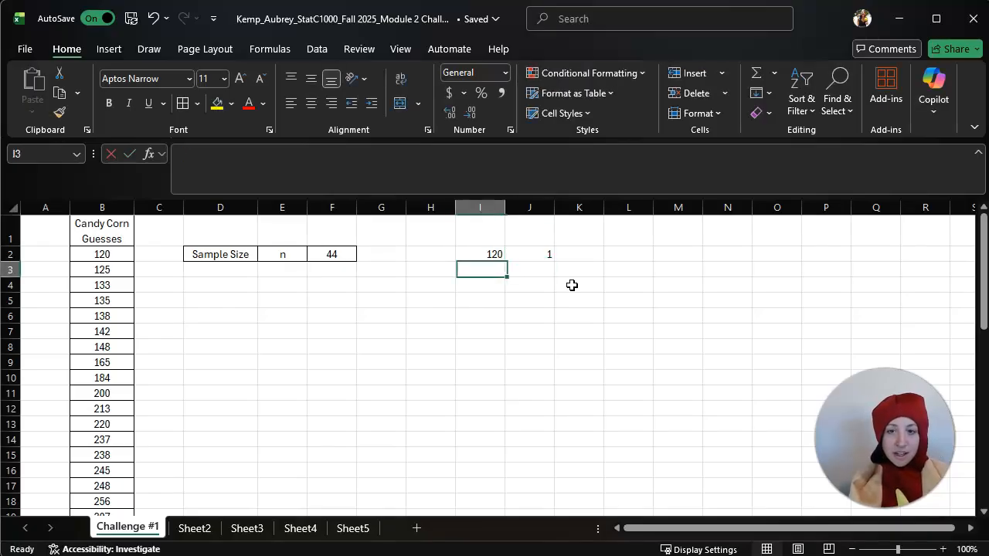
{"action": "type", "text": "125"}
{"action": "key", "text": "Tab"}
{"action": "type", "text": "1"}
{"action": "key", "text": "Return"}
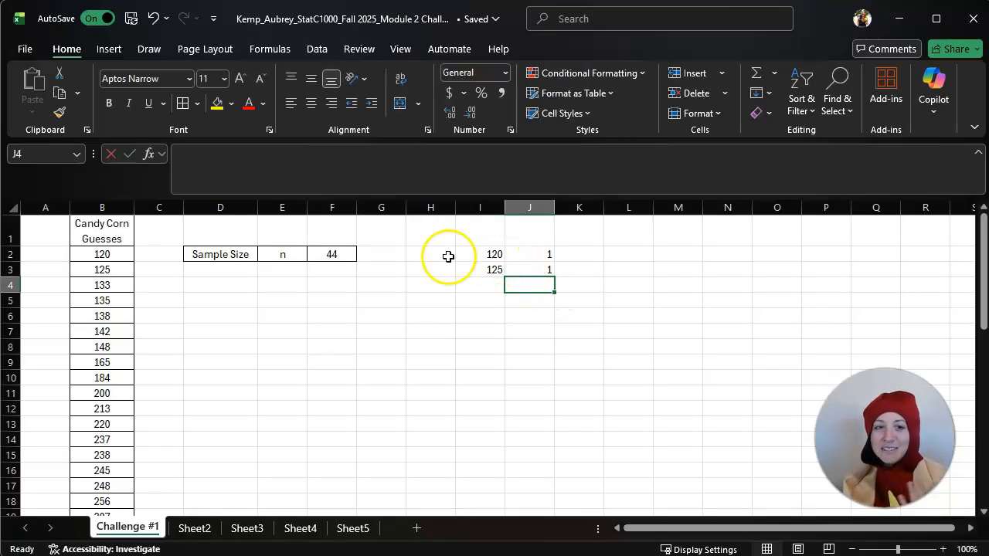
{"action": "left_click_drag", "start_coordinate": [498, 241], "coordinate": [533, 273]}
{"action": "key", "text": "Delete"}
Step: Enter the title "Grouped Frequency Table" in cell I1
{"action": "left_click", "coordinate": [480, 232]}
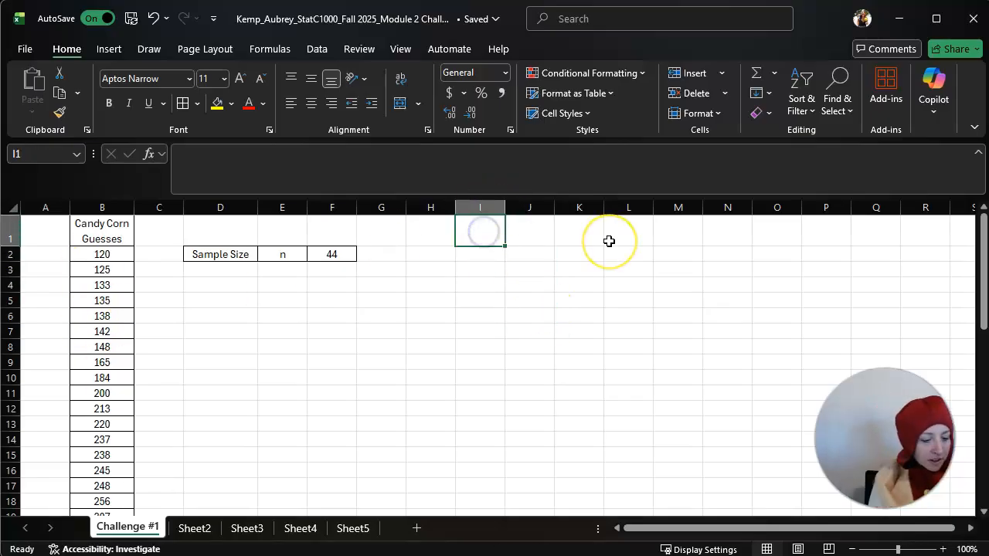
{"action": "type", "text": "Grouped R"}
{"action": "key", "text": "BackSpace"}
{"action": "type", "text": "Freuqquency Table"}
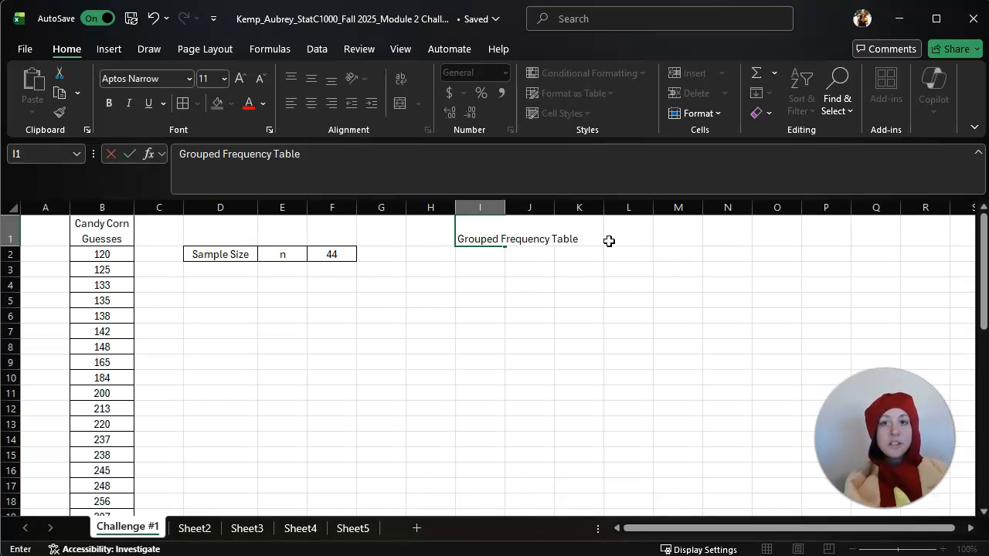
{"action": "left_click", "coordinate": [574, 292]}
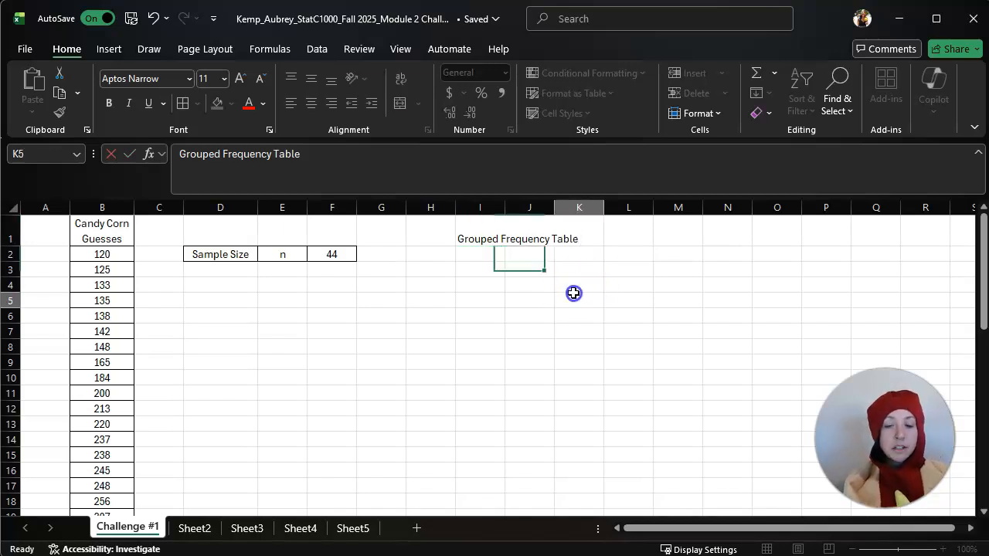
Step: Enter the column header "Interval" in cell I3 beneath the frequency table title
{"action": "left_click", "coordinate": [481, 269]}
{"action": "type", "text": "Da"}
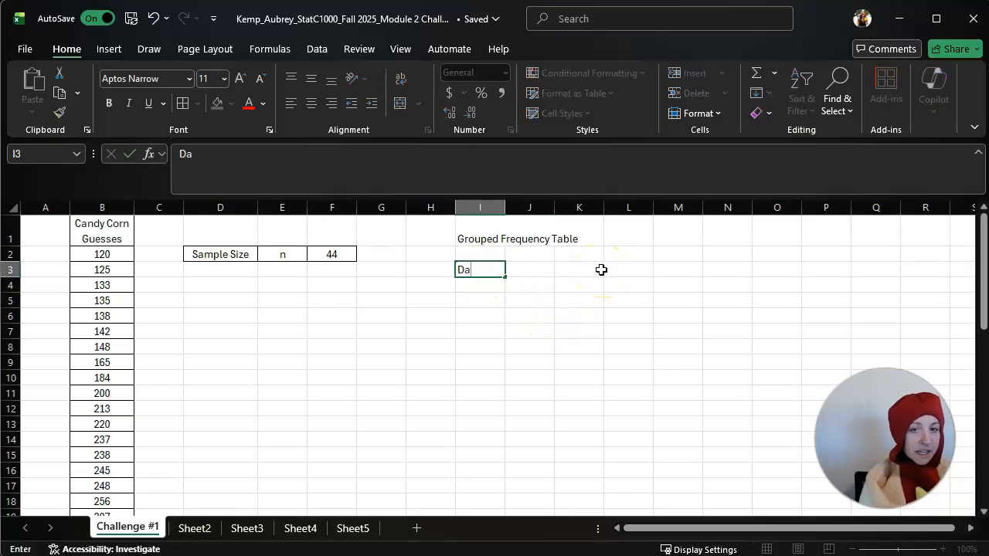
{"action": "key", "text": "BackSpace"}
{"action": "type", "text": "Interval"}
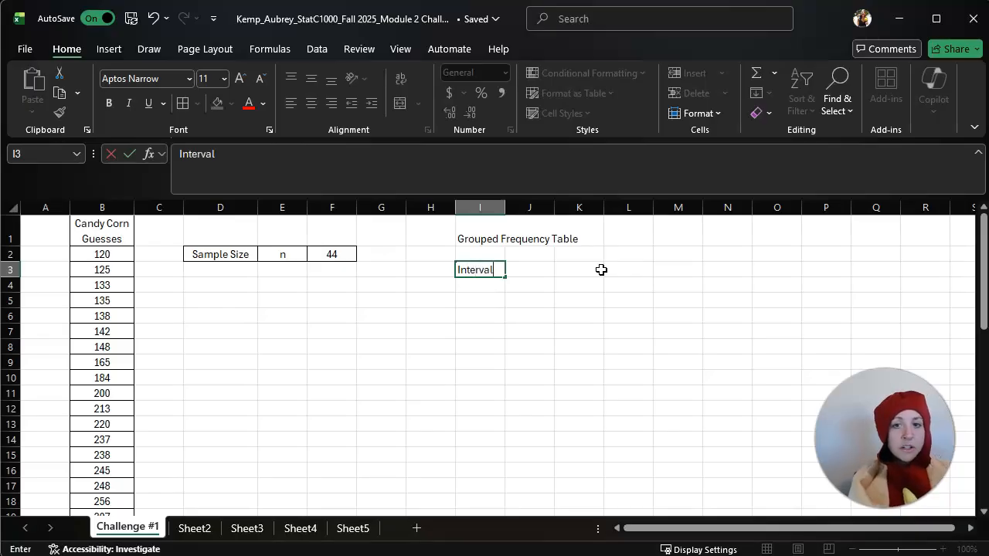
{"action": "left_click", "coordinate": [607, 327]}
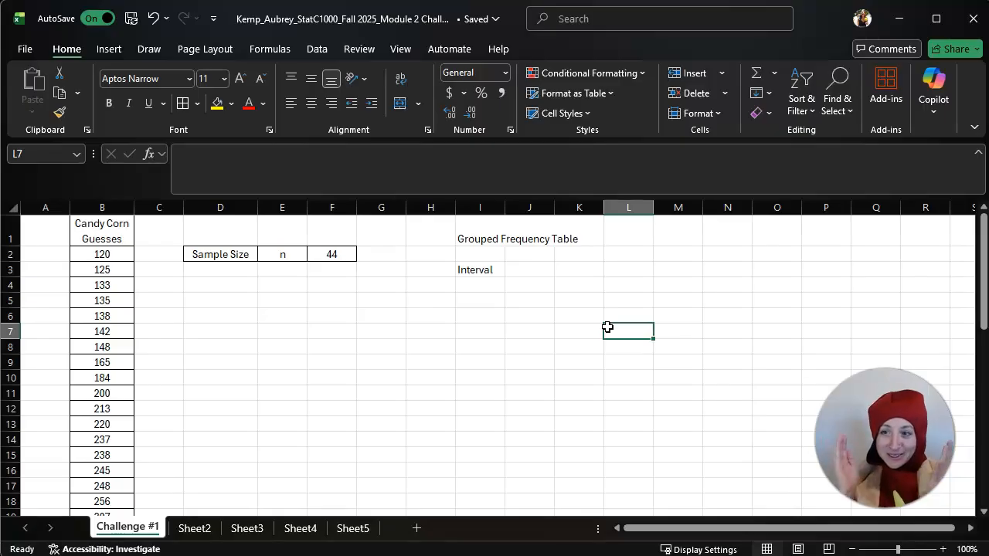
Step: Check the first and last candy corn guesses and add the labels "Minimum" in D3 and "Maximum" in D4
{"action": "left_click", "coordinate": [487, 285]}
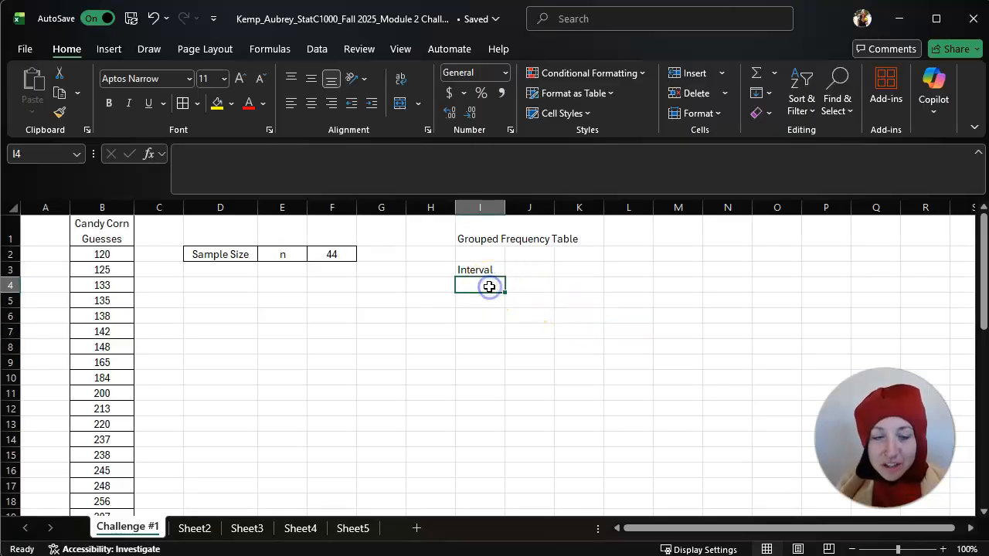
{"action": "left_click", "coordinate": [103, 255]}
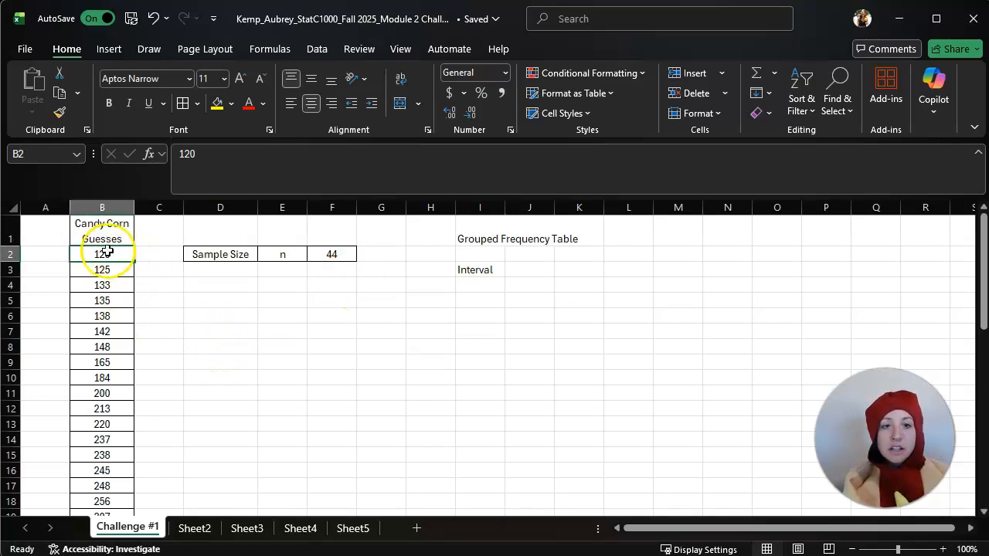
{"action": "scroll", "coordinate": [123, 274], "scroll_direction": "down", "scroll_amount": 14}
{"action": "scroll", "coordinate": [130, 325], "scroll_direction": "up", "scroll_amount": 2}
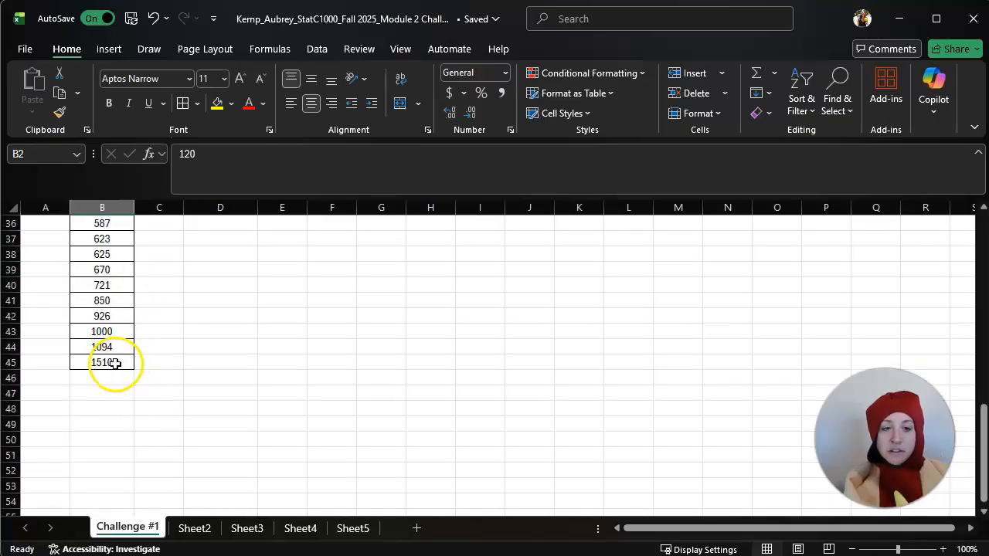
{"action": "scroll", "coordinate": [289, 405], "scroll_direction": "up", "scroll_amount": 10}
{"action": "scroll", "coordinate": [289, 404], "scroll_direction": "up", "scroll_amount": 2}
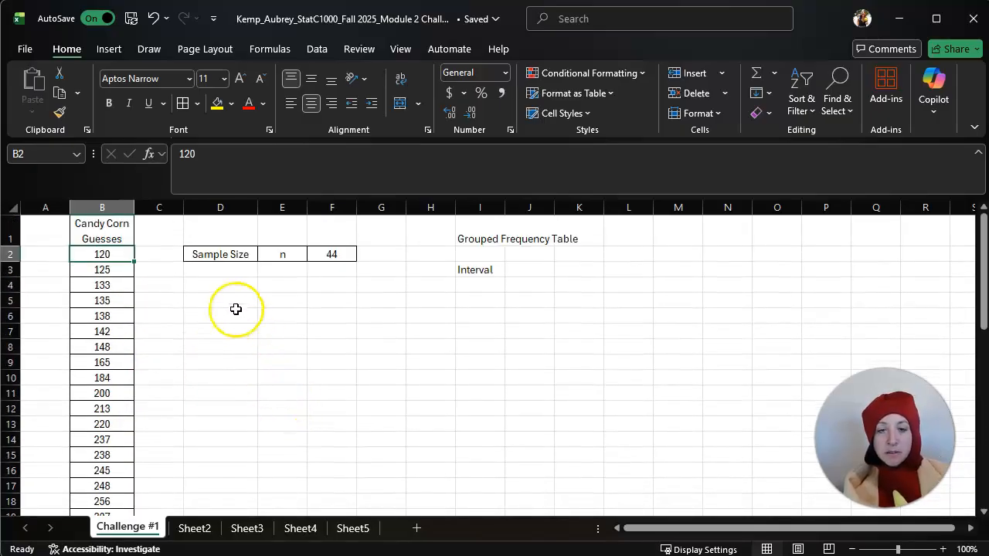
{"action": "left_click", "coordinate": [214, 268]}
{"action": "type", "text": "Minimum"}
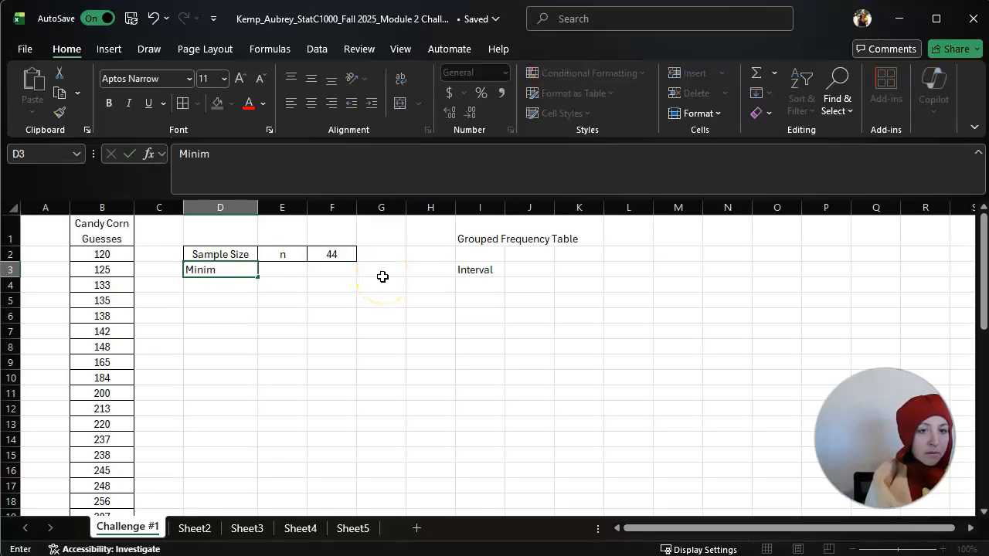
{"action": "key", "text": "Return"}
{"action": "type", "text": "Maximumj"}
{"action": "key", "text": "Return"}
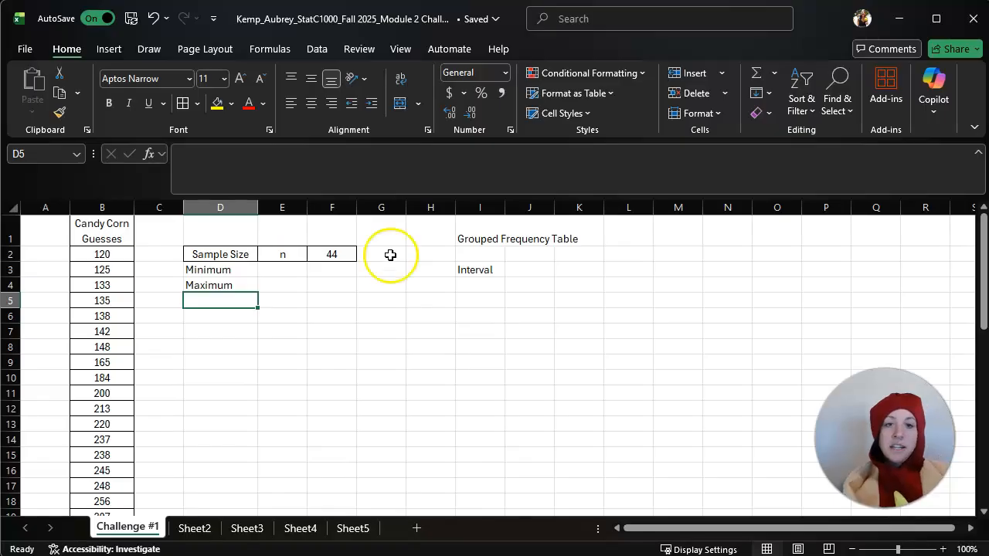
Step: Centre cells D3:F4 horizontally and vertically and apply borders around every cell
{"action": "left_click", "coordinate": [376, 349]}
{"action": "left_click", "coordinate": [219, 268]}
{"action": "left_click_drag", "start_coordinate": [219, 267], "coordinate": [327, 280]}
{"action": "left_click", "coordinate": [310, 103]}
{"action": "left_click", "coordinate": [310, 78]}
{"action": "left_click", "coordinate": [193, 108]}
{"action": "left_click", "coordinate": [255, 315]}
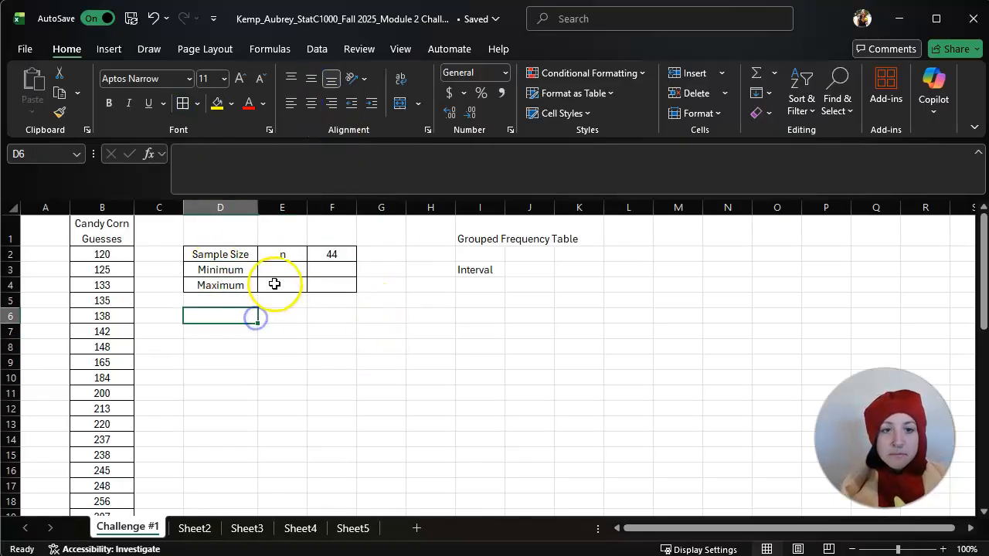
Step: Calculate the minimum guess in cell F3 with the formula =MIN(B2:B45)
{"action": "left_click", "coordinate": [284, 272]}
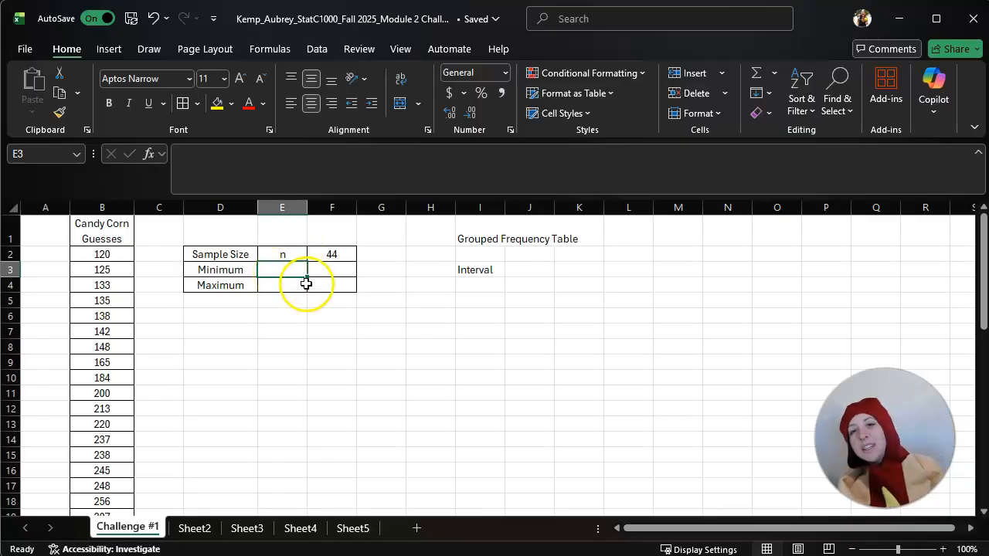
{"action": "left_click", "coordinate": [287, 281]}
{"action": "left_click", "coordinate": [326, 269]}
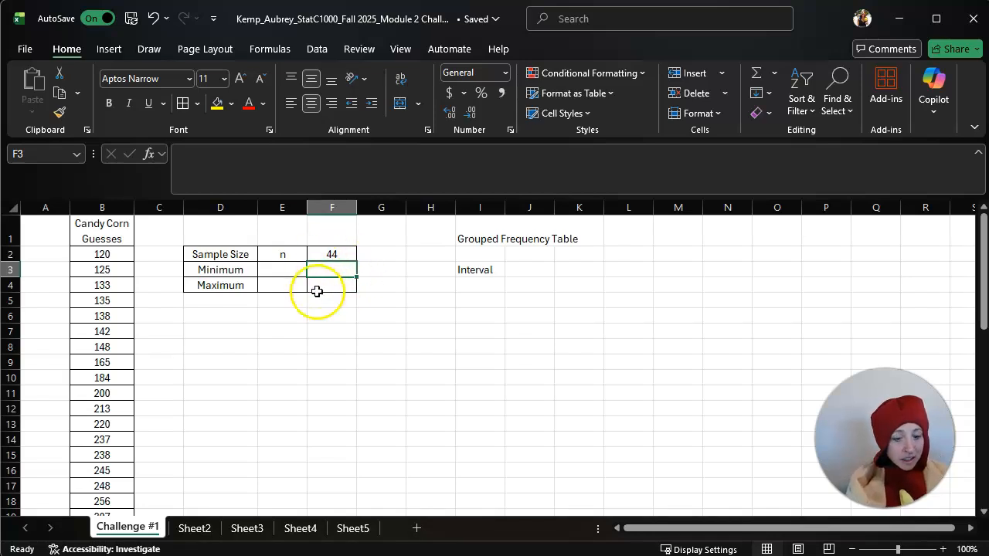
{"action": "type", "text": "="}
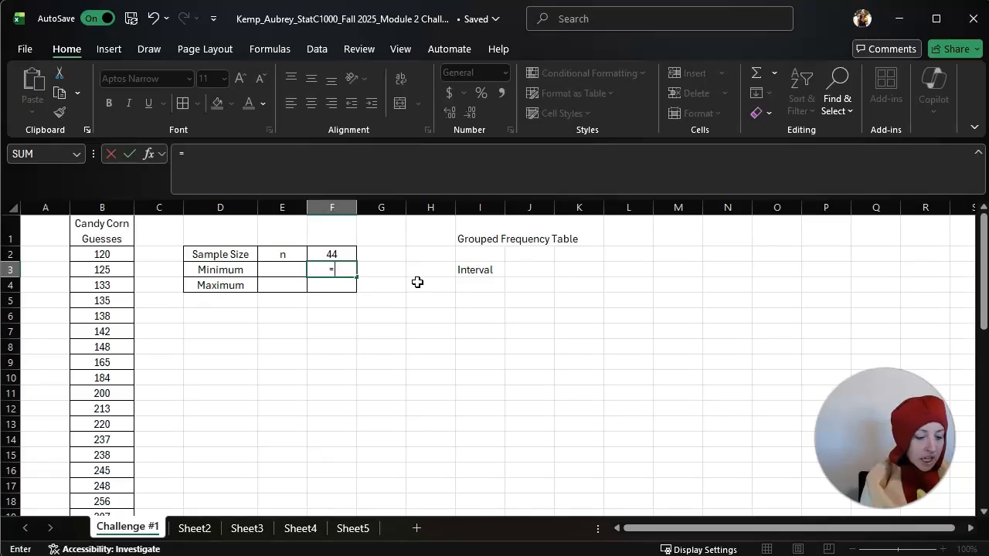
{"action": "type", "text": "min"}
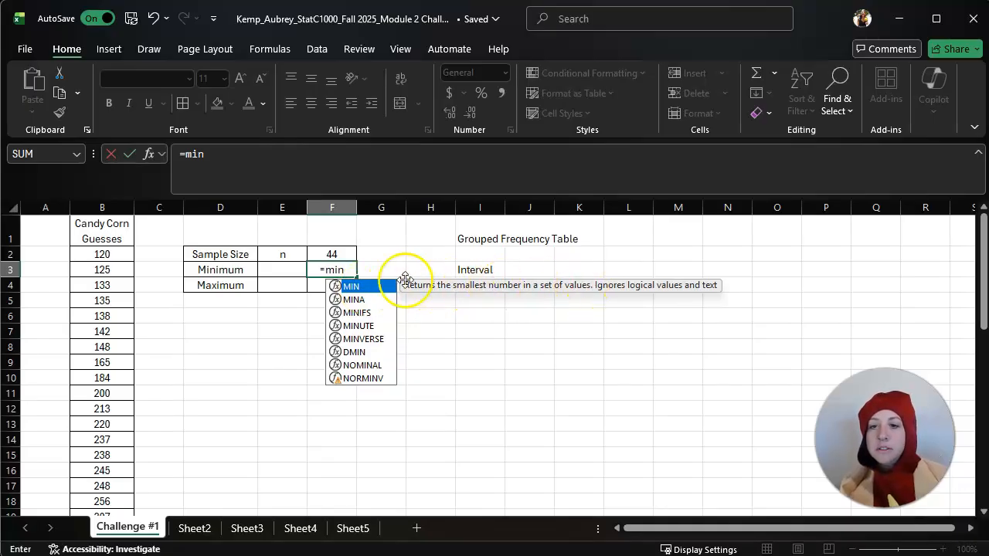
{"action": "double_click", "coordinate": [351, 286]}
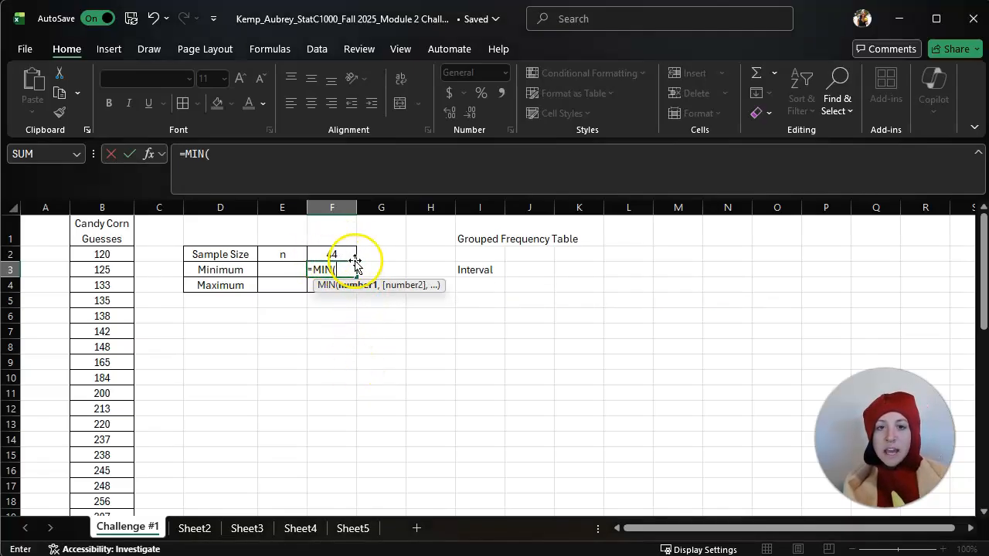
{"action": "left_click_drag", "start_coordinate": [112, 257], "coordinate": [108, 484]}
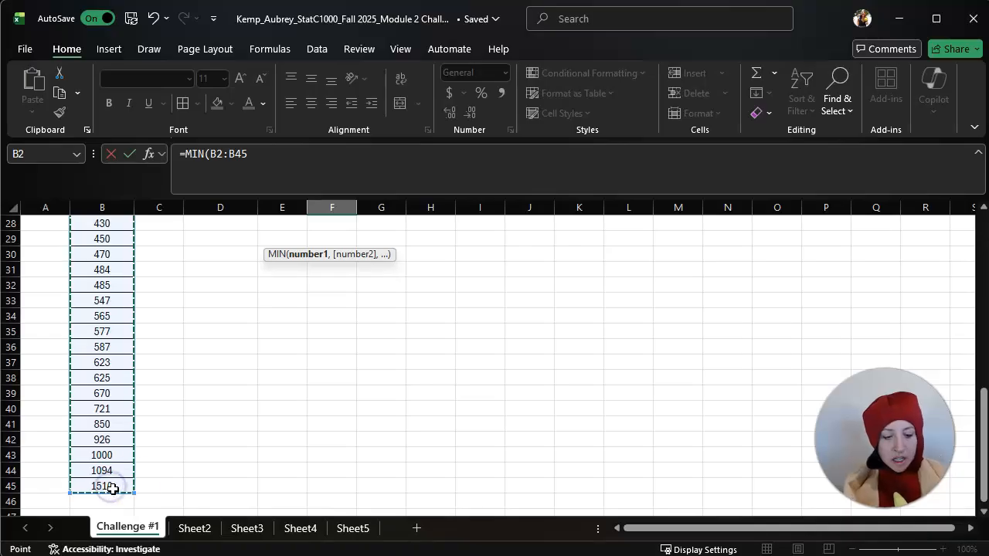
{"action": "scroll", "coordinate": [165, 412], "scroll_direction": "up", "scroll_amount": 9}
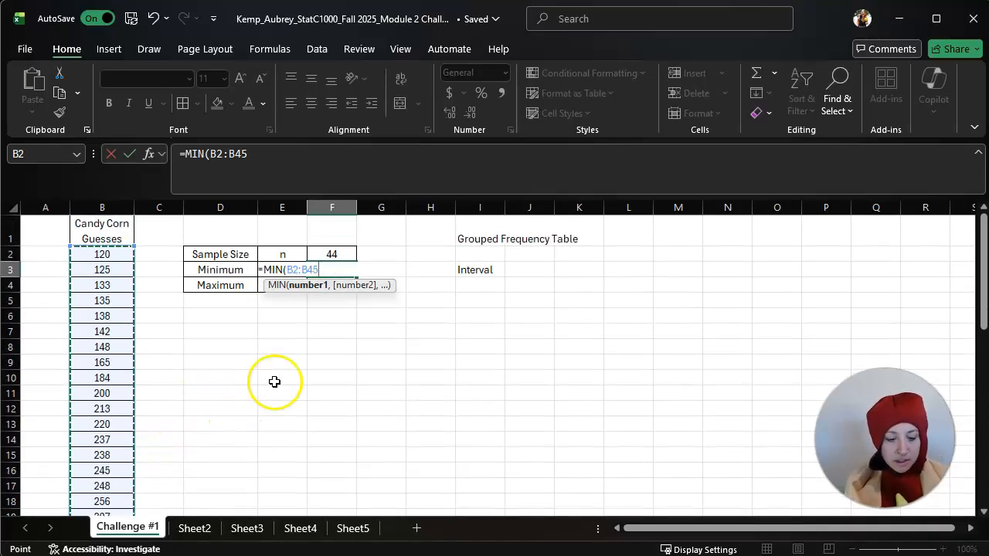
{"action": "key", "text": "Return"}
{"action": "left_click", "coordinate": [342, 271]}
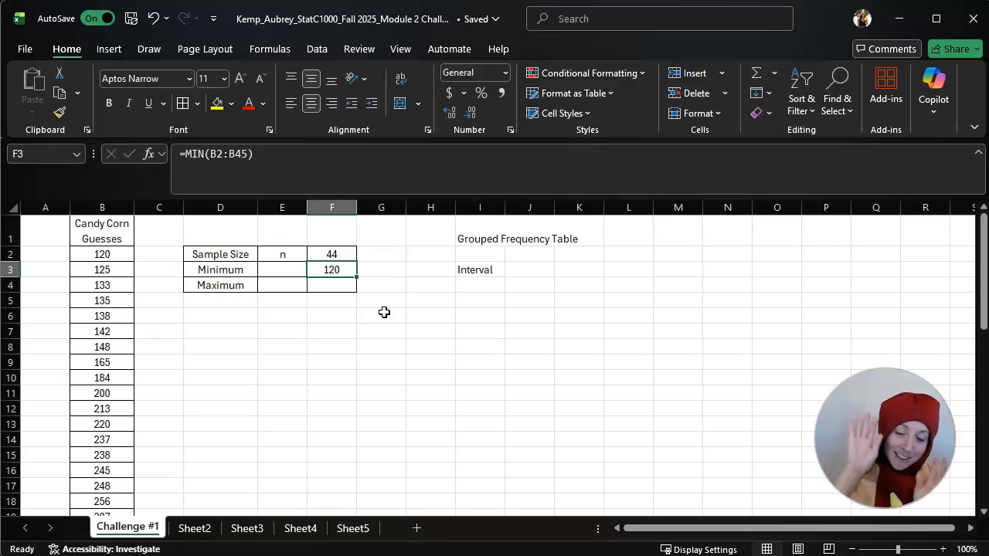
{"action": "left_click", "coordinate": [384, 312]}
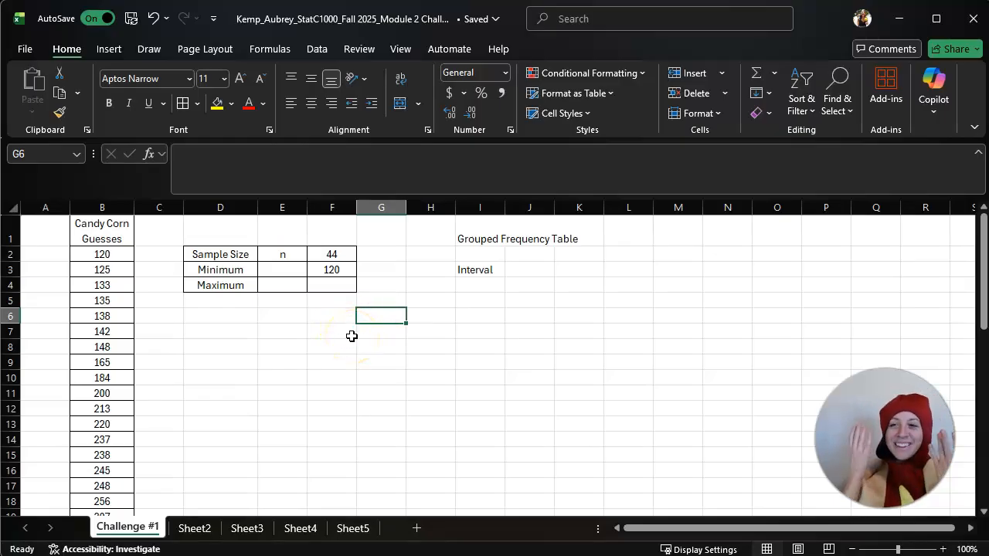
Step: Calculate the maximum guess in cell F4 with the formula =MAX(B2:B45)
{"action": "left_click", "coordinate": [316, 284]}
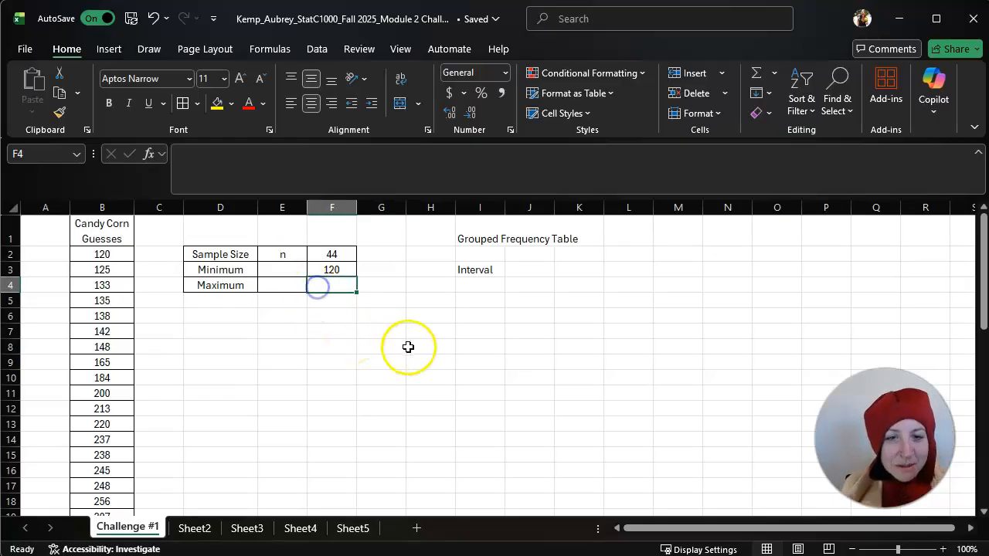
{"action": "type", "text": "=max"}
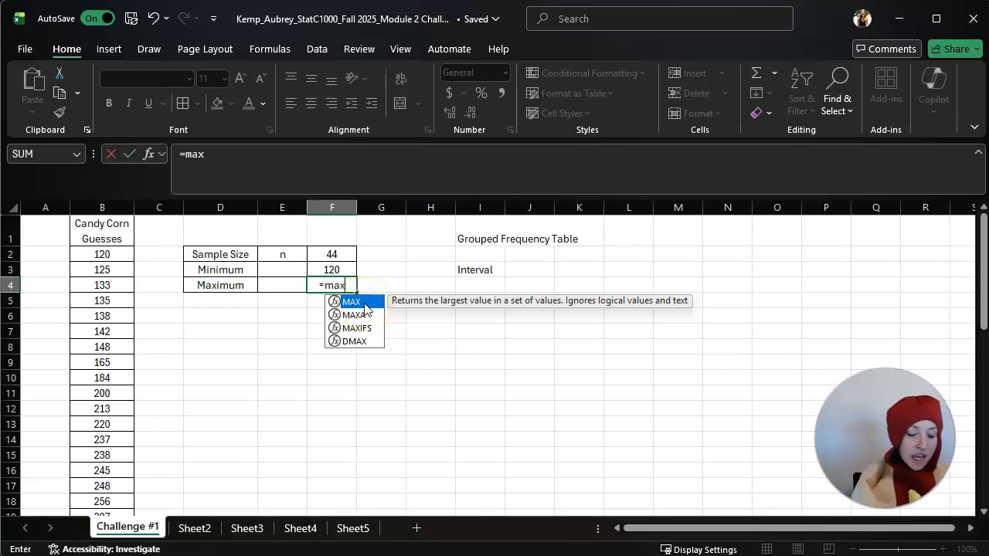
{"action": "type", "text": "("}
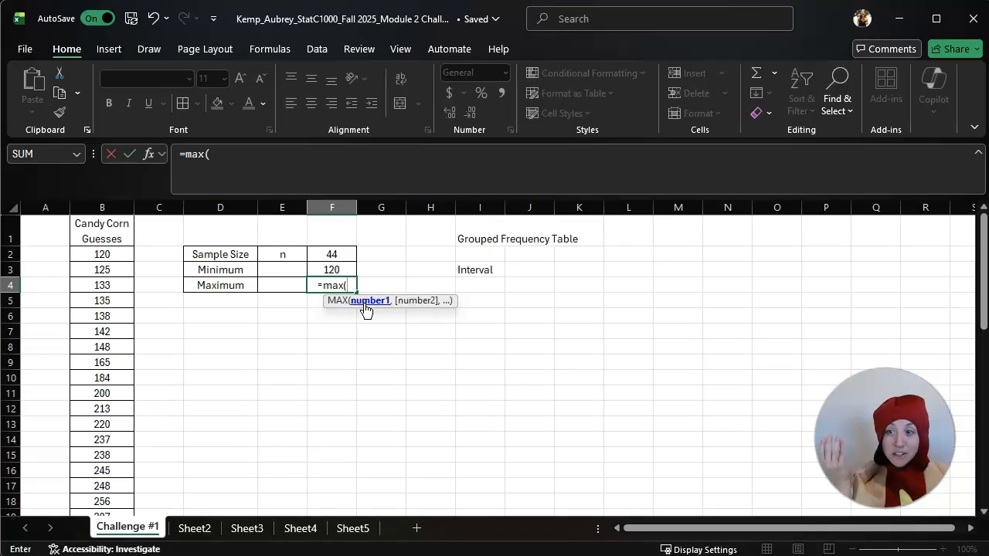
{"action": "left_click", "coordinate": [95, 256]}
{"action": "left_click_drag", "start_coordinate": [95, 255], "coordinate": [106, 486]}
{"action": "scroll", "coordinate": [300, 410], "scroll_direction": "up", "scroll_amount": 9}
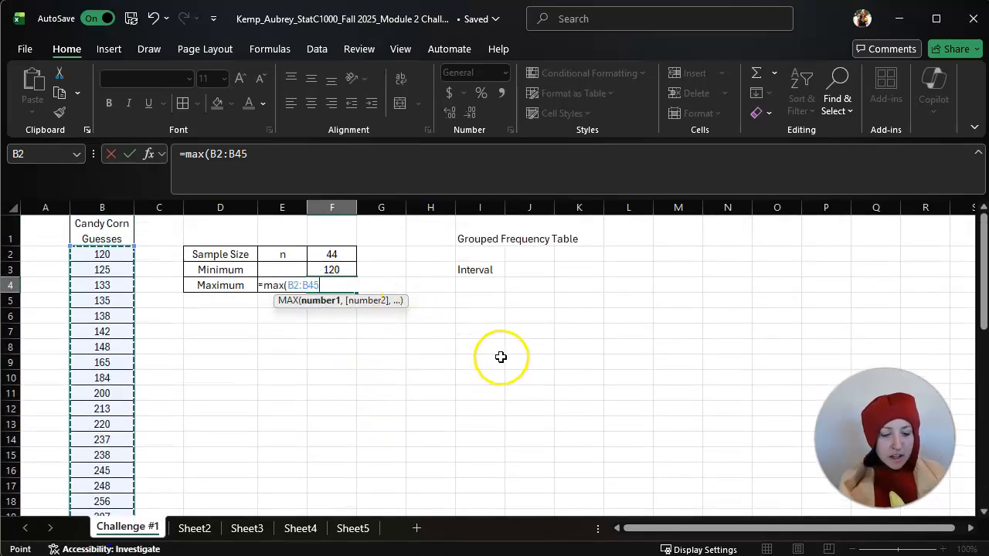
{"action": "key", "text": "Return"}
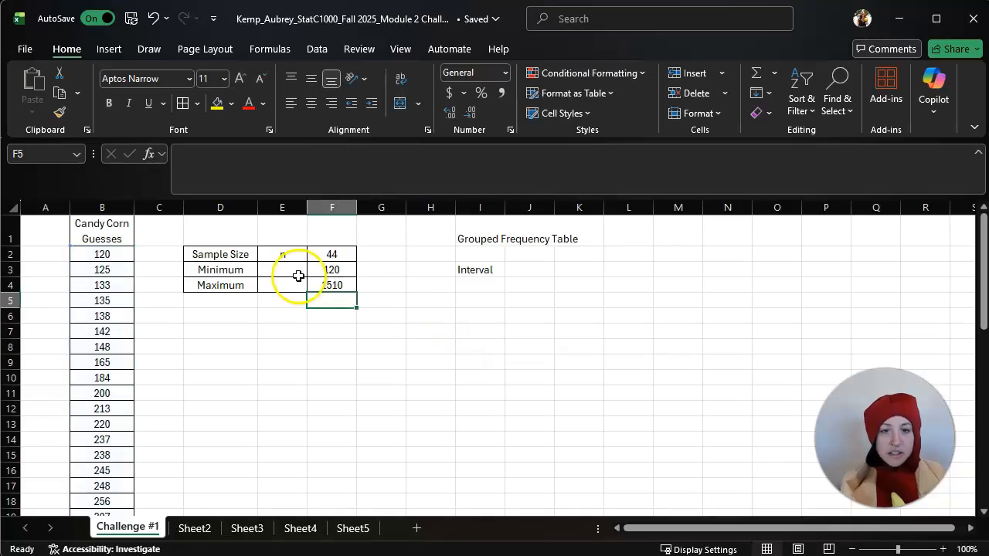
{"action": "left_click", "coordinate": [334, 285]}
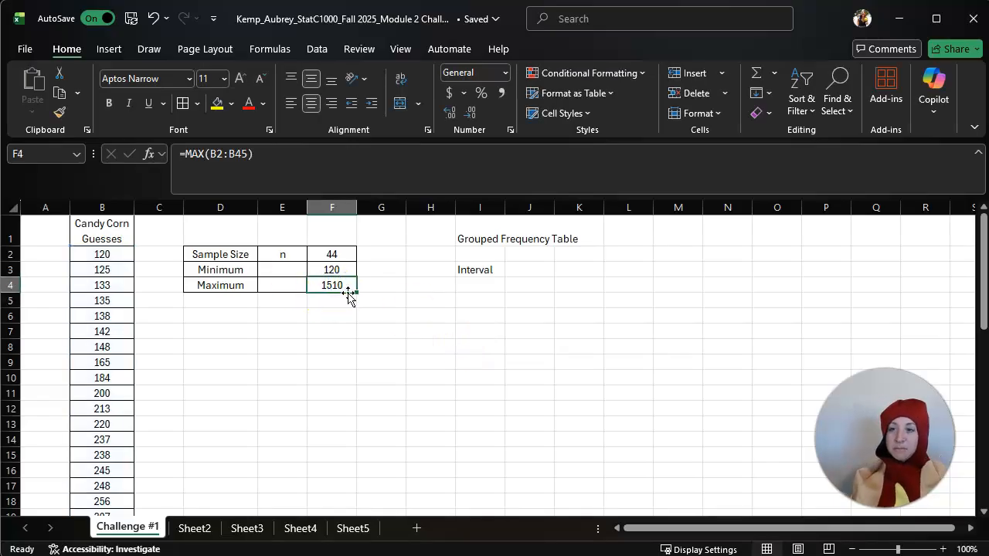
{"action": "left_click", "coordinate": [450, 313]}
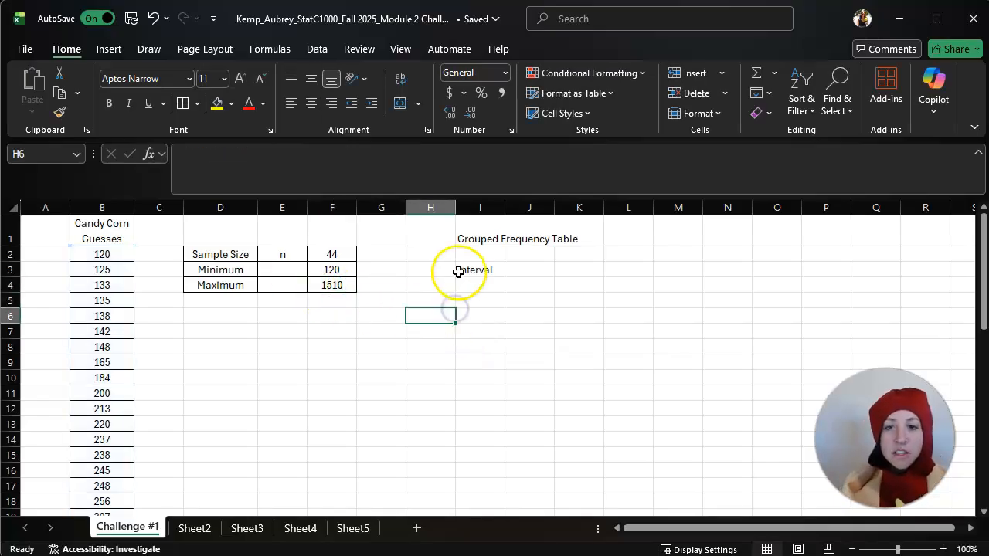
Step: Widen column I slightly and enter the intervals 100-199, 200-299 and 300-399 in cells I4:I6
{"action": "left_click_drag", "start_coordinate": [332, 269], "coordinate": [342, 285]}
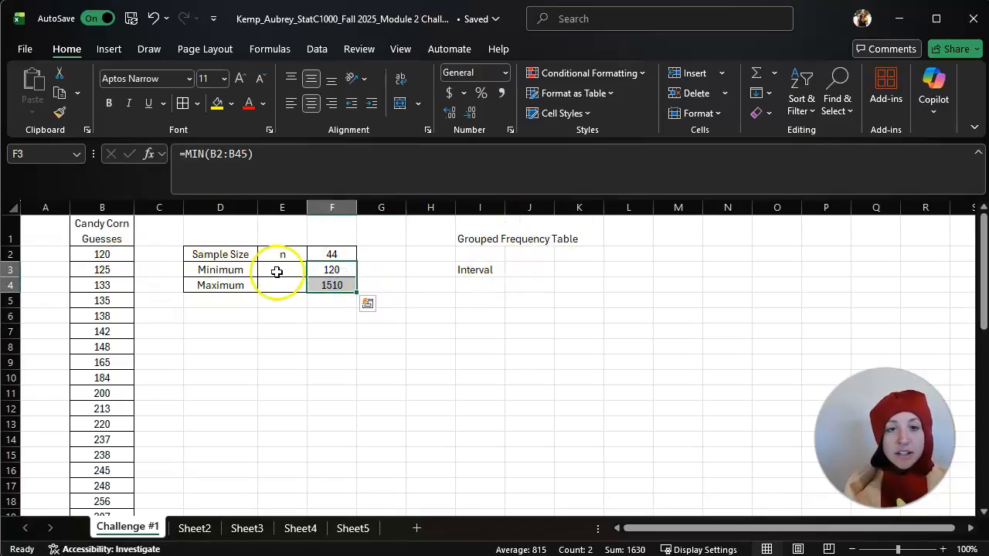
{"action": "left_click", "coordinate": [430, 285]}
{"action": "left_click", "coordinate": [479, 284]}
{"action": "mouse_move", "coordinate": [499, 201]}
{"action": "left_mouse_down"}
{"action": "mouse_move", "coordinate": [520, 202]}
{"action": "mouse_move", "coordinate": [510, 207]}
{"action": "left_mouse_up"}
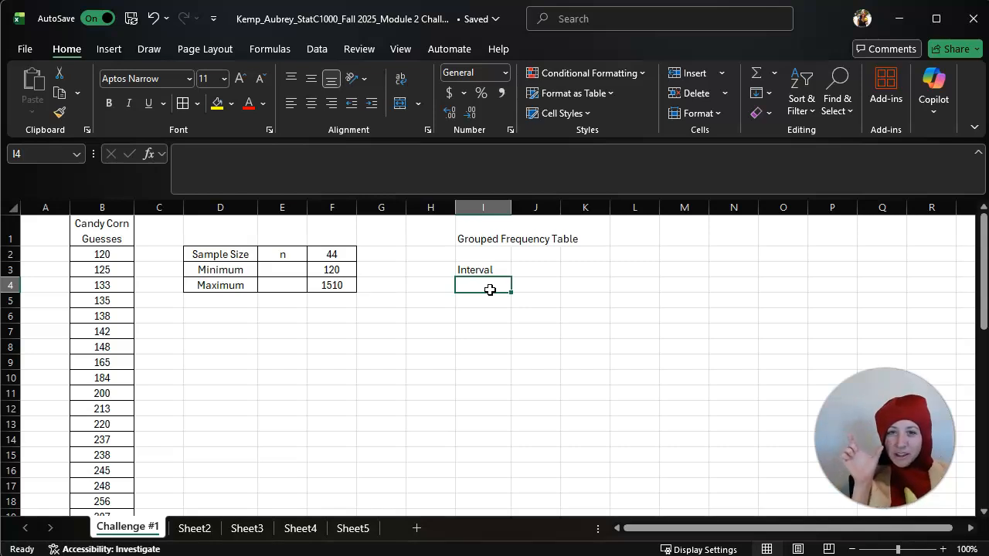
{"action": "type", "text": "100"}
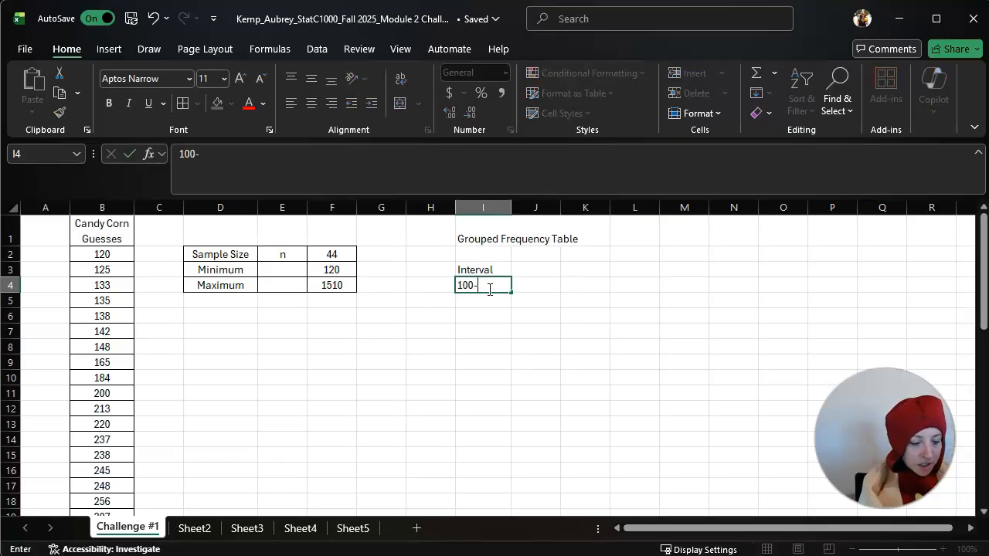
{"action": "type", "text": "-19"}
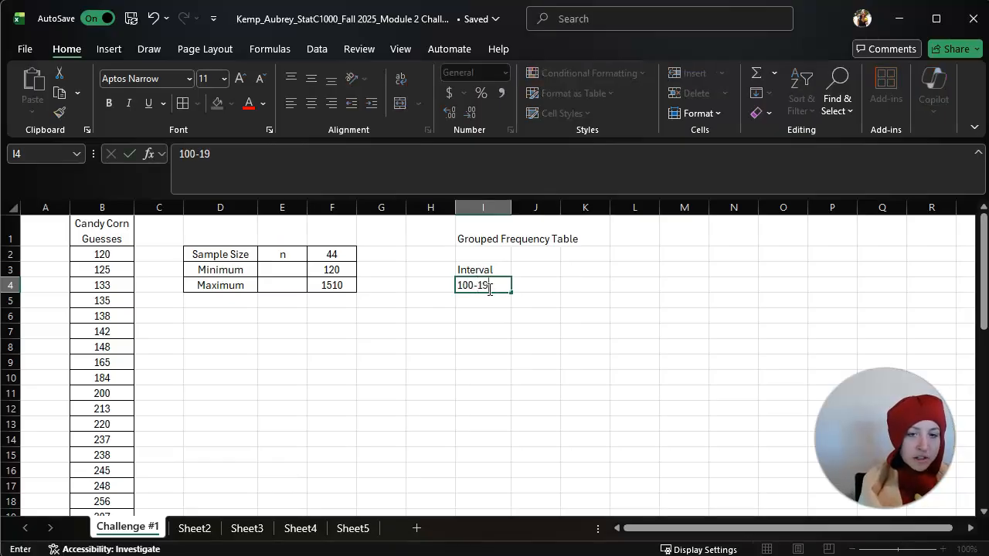
{"action": "type", "text": "9"}
{"action": "key", "text": "Return"}
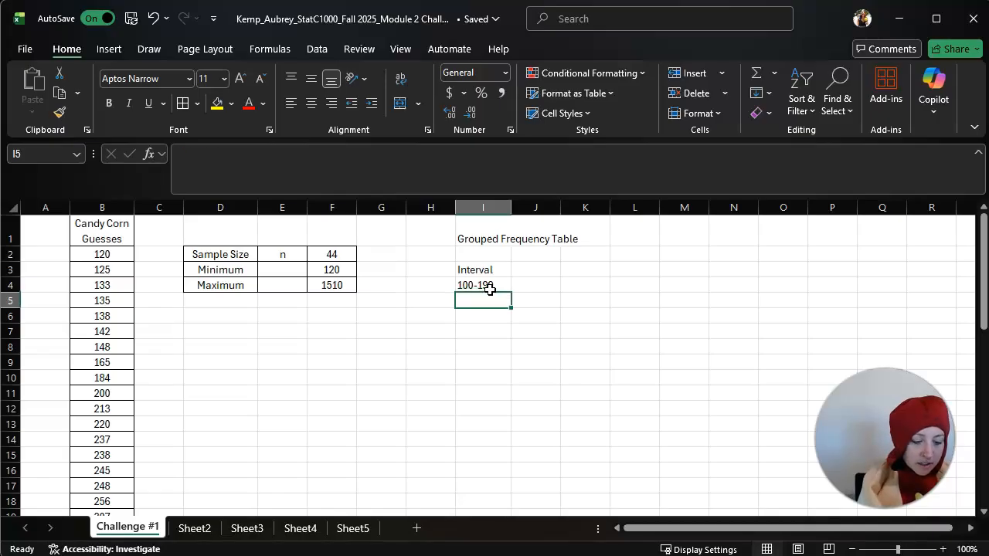
{"action": "type", "text": "200-299"}
{"action": "key", "text": "Return"}
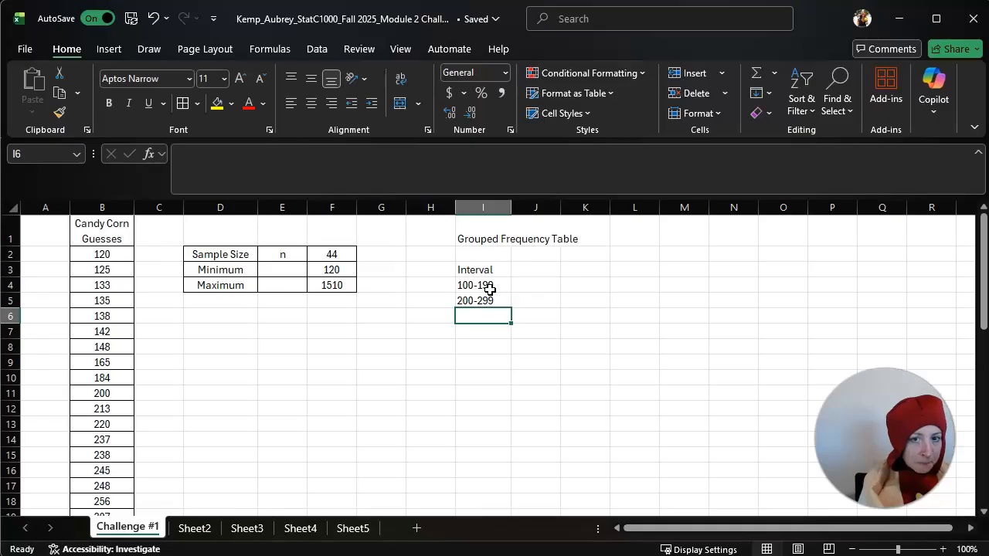
{"action": "type", "text": "300-399"}
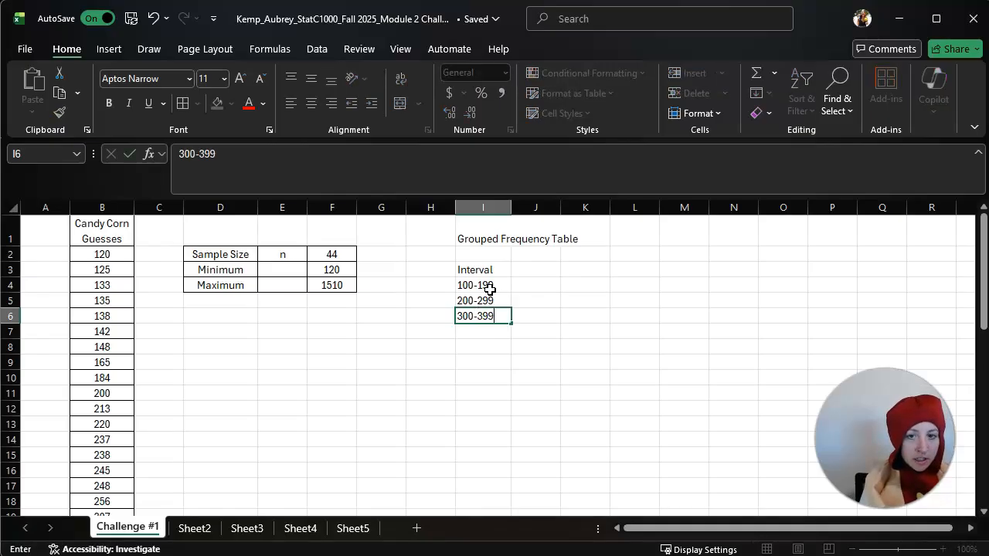
{"action": "key", "text": "Return"}
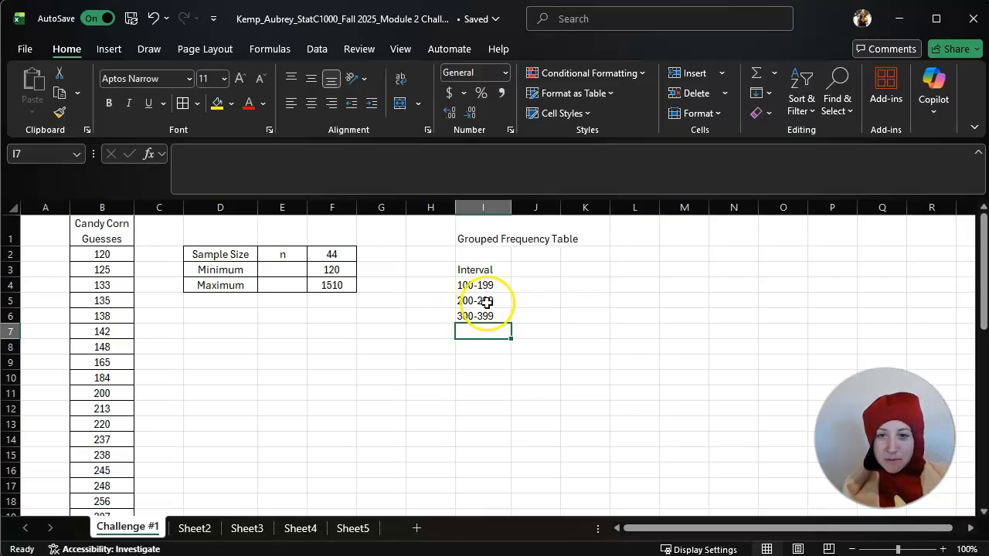
Step: Change the interval in I5 to 200-300 as an overlapping example, and set it back to 200-299
{"action": "double_click", "coordinate": [485, 301]}
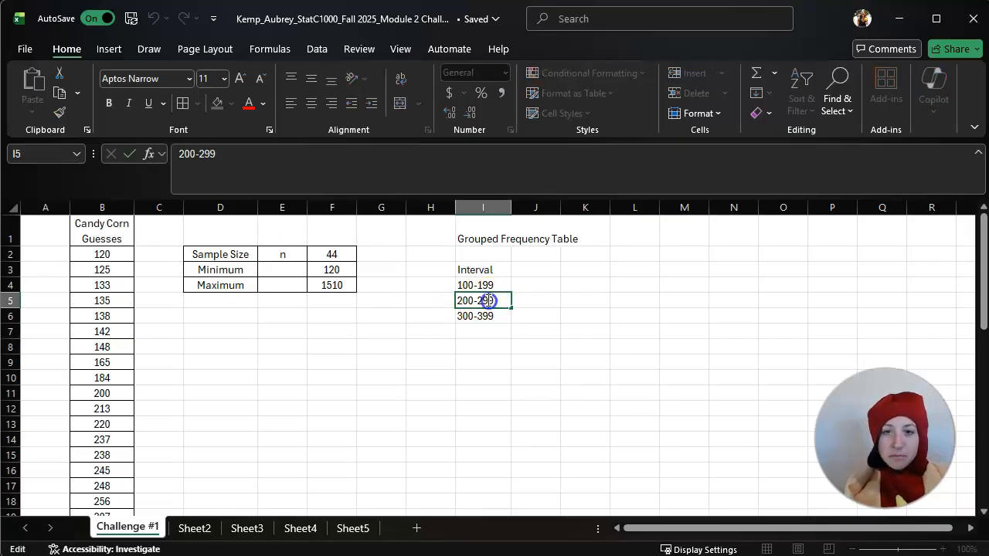
{"action": "double_click", "coordinate": [479, 301]}
{"action": "type", "text": "300"}
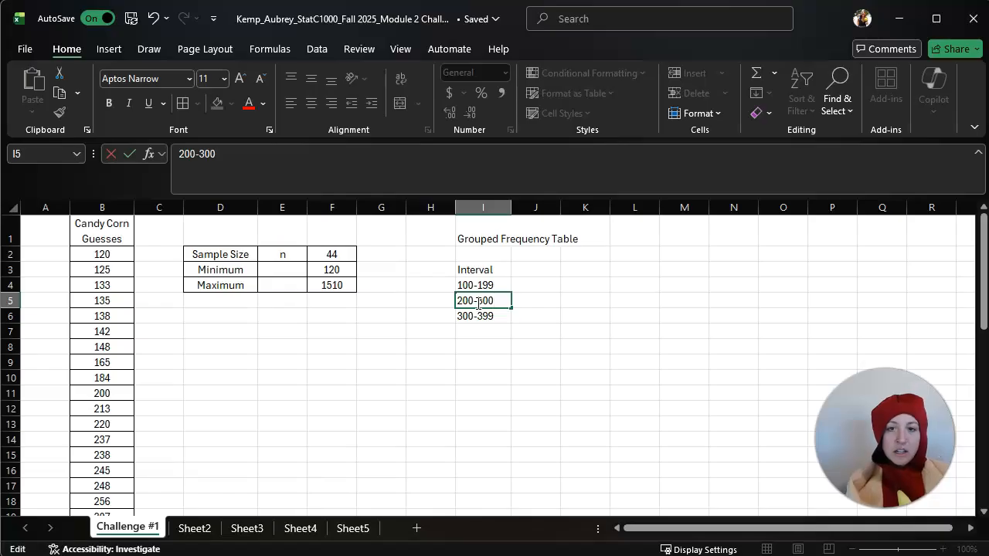
{"action": "left_click", "coordinate": [481, 327]}
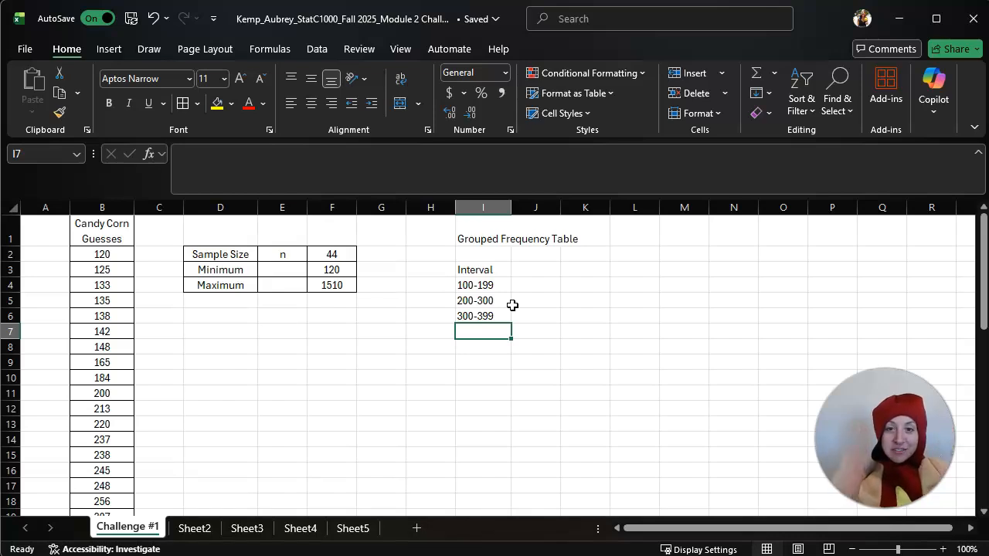
{"action": "double_click", "coordinate": [495, 299]}
{"action": "left_click_drag", "start_coordinate": [497, 300], "coordinate": [478, 299]}
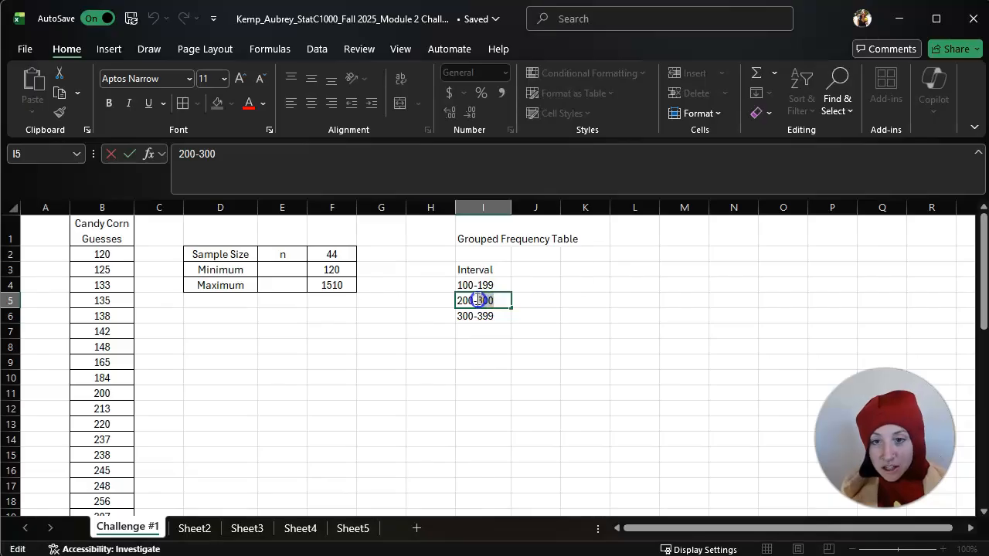
{"action": "type", "text": "299"}
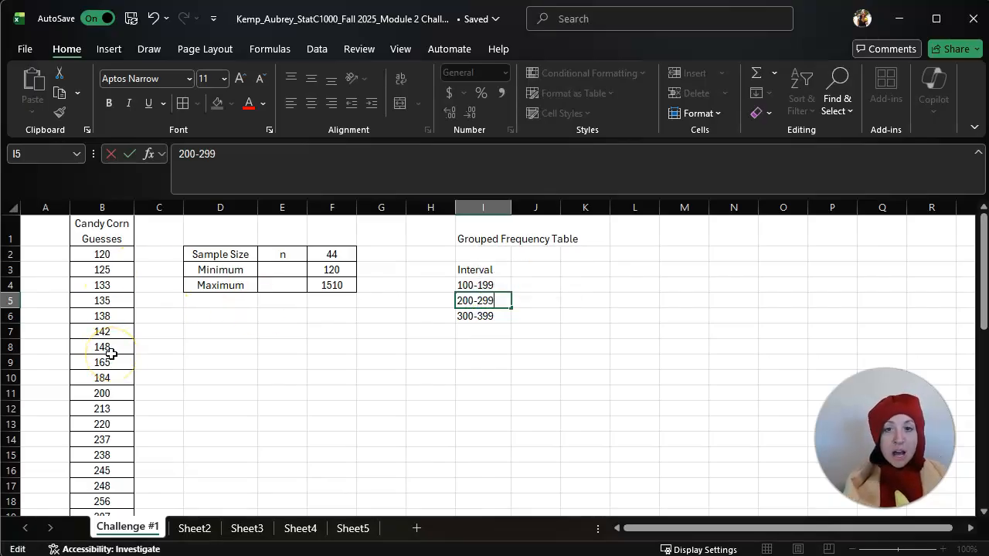
{"action": "left_click", "coordinate": [467, 330]}
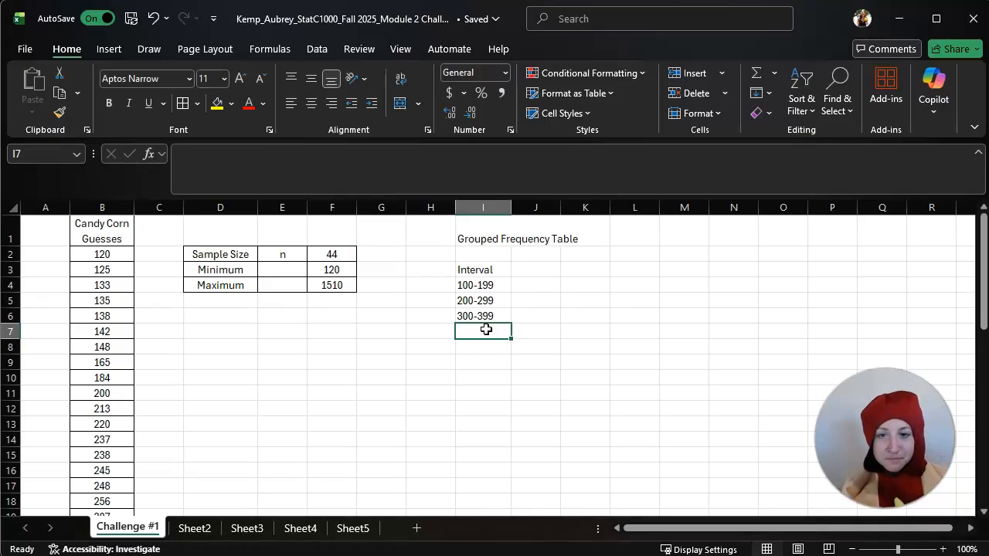
Step: Continue the intervals in I7:I18 with a width of 100, from 400-499 through 1500-1599
{"action": "type", "text": "400"}
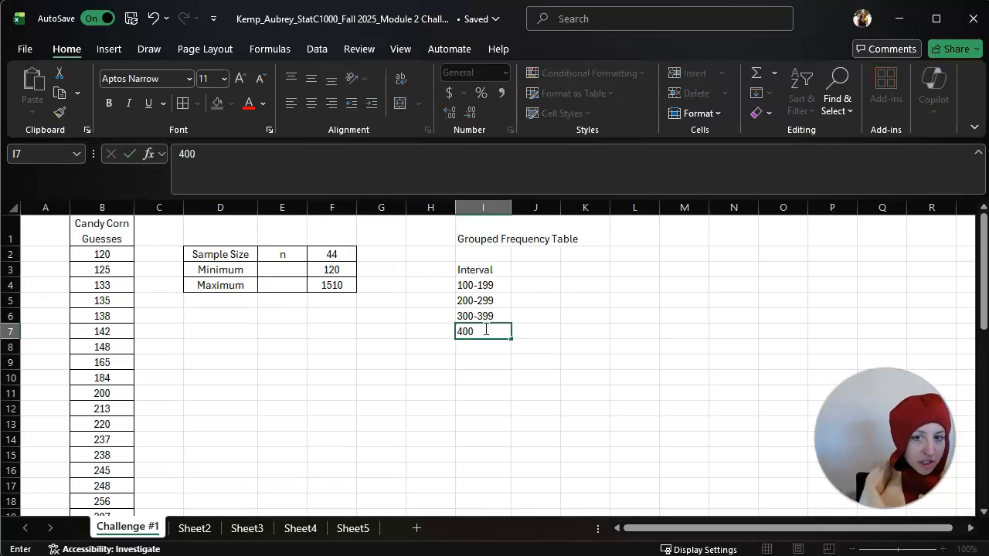
{"action": "type", "text": "-499"}
{"action": "key", "text": "Return"}
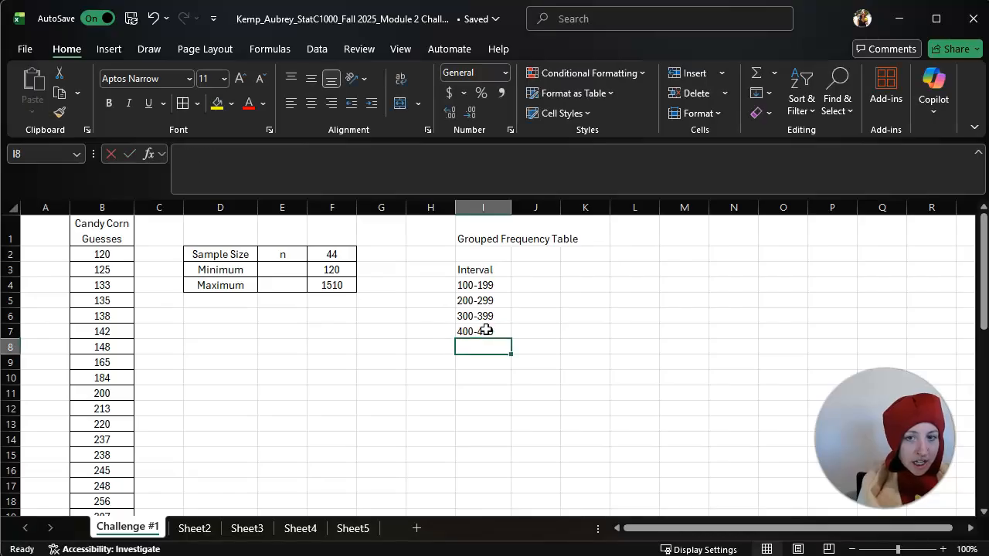
{"action": "left_click", "coordinate": [472, 352]}
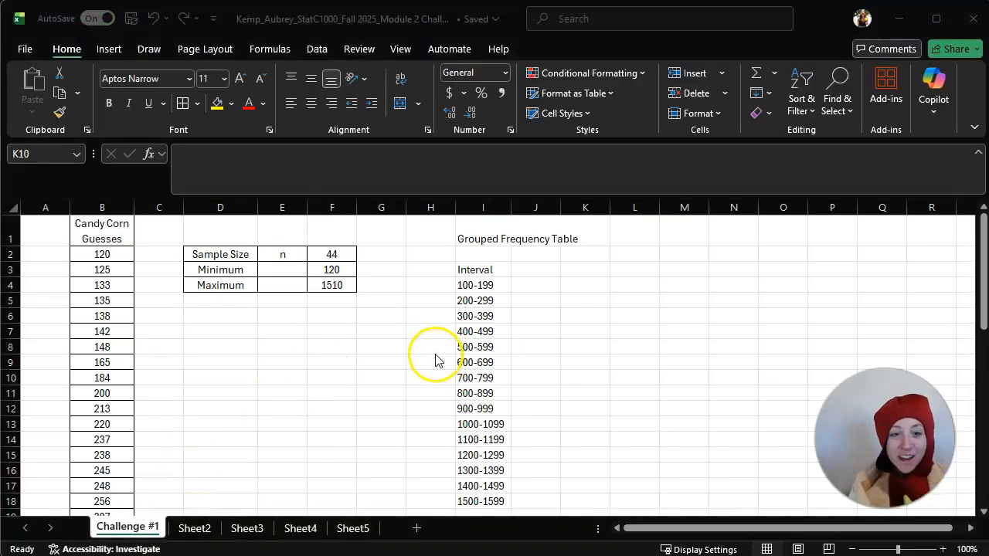
{"action": "left_click_drag", "start_coordinate": [472, 287], "coordinate": [503, 503]}
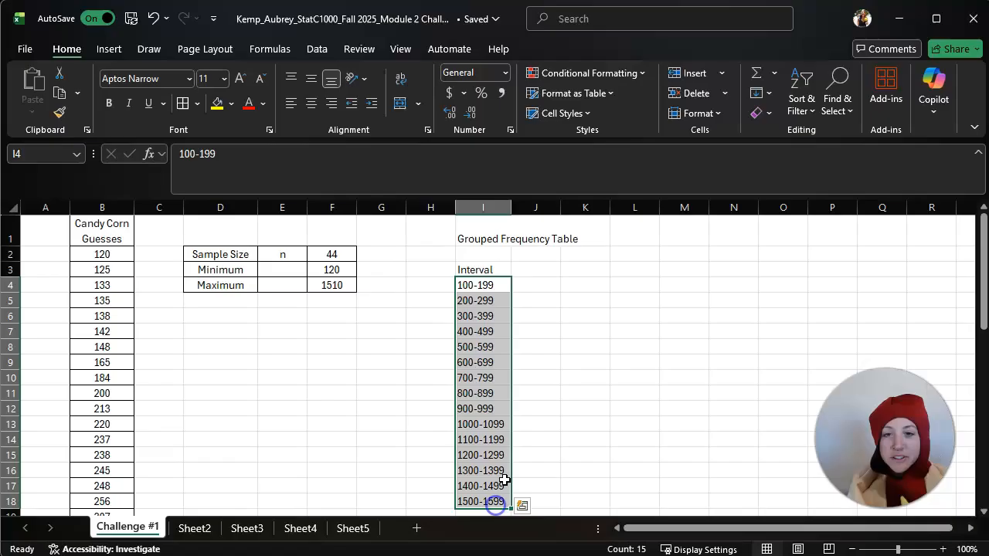
{"action": "left_click", "coordinate": [562, 400]}
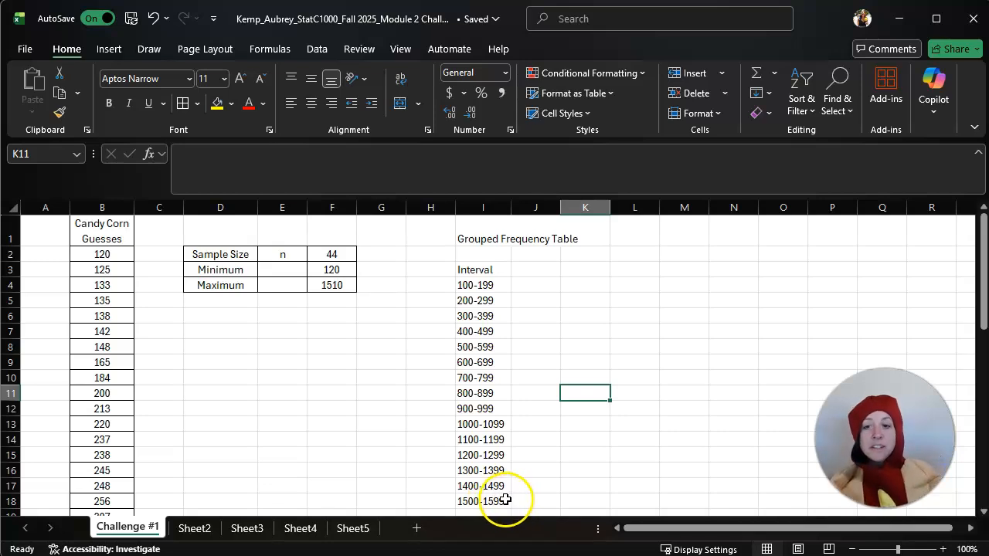
Step: Apply borders around every cell of I3:J18 and widen columns I and J
{"action": "left_click", "coordinate": [545, 268]}
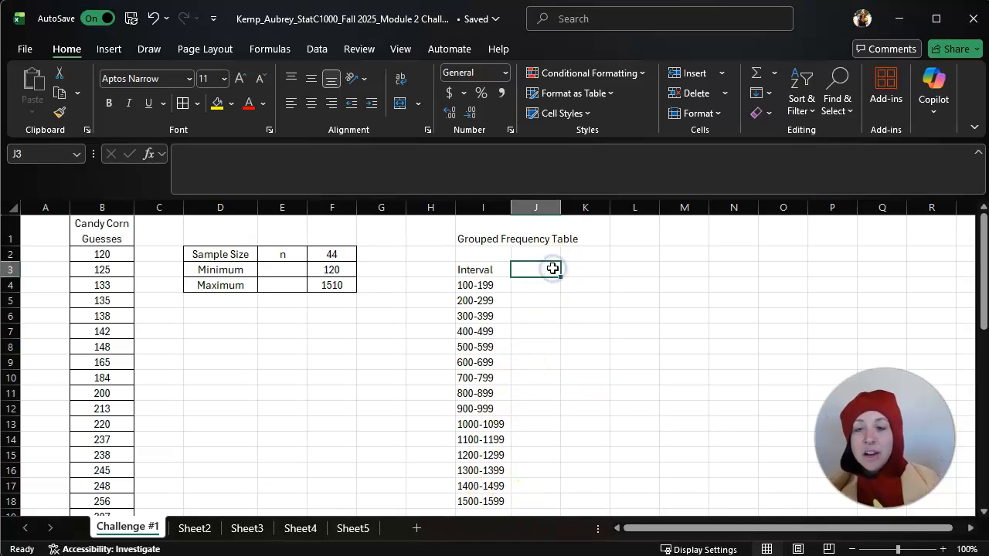
{"action": "left_click_drag", "start_coordinate": [491, 271], "coordinate": [530, 501]}
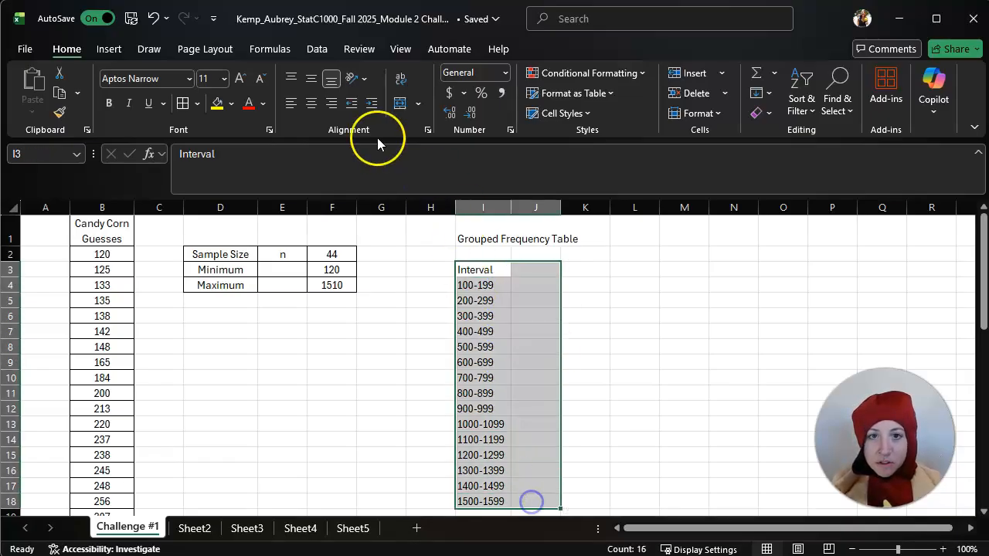
{"action": "left_click", "coordinate": [182, 104]}
{"action": "left_click", "coordinate": [549, 282]}
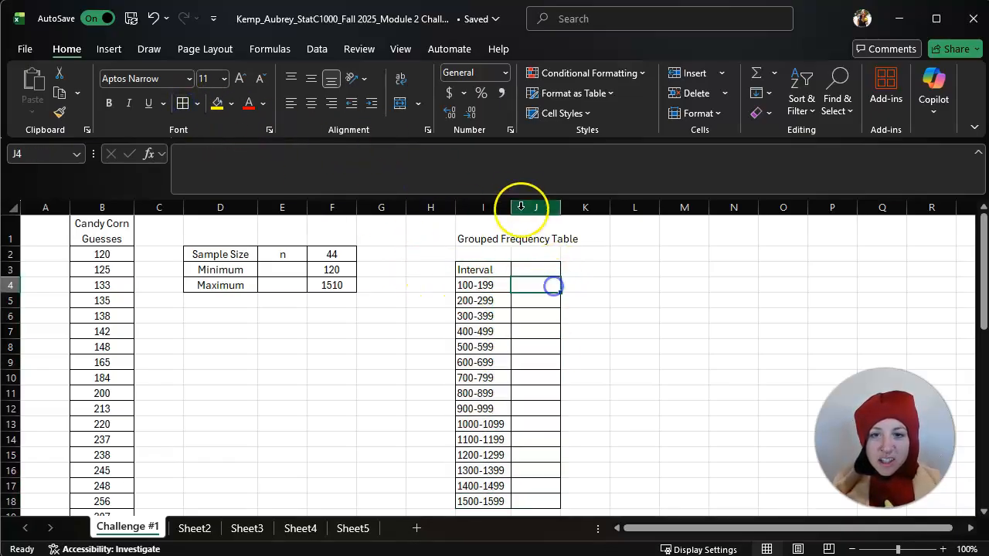
{"action": "left_click_drag", "start_coordinate": [511, 205], "coordinate": [522, 204]}
{"action": "left_click_drag", "start_coordinate": [569, 206], "coordinate": [596, 207]}
{"action": "left_click", "coordinate": [562, 333]}
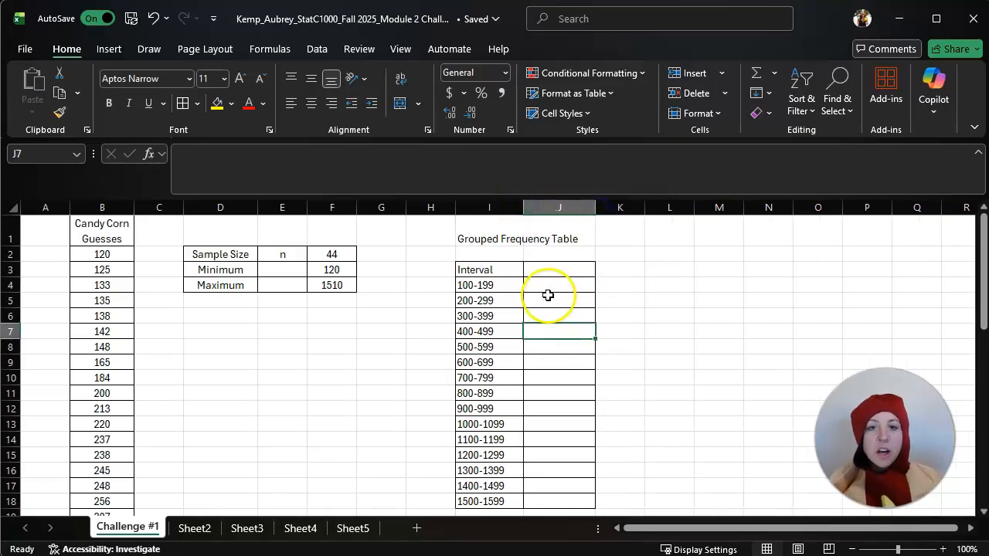
Step: Enter the column header "Frequency" in cell J3
{"action": "left_click", "coordinate": [540, 270]}
{"action": "type", "text": "F"}
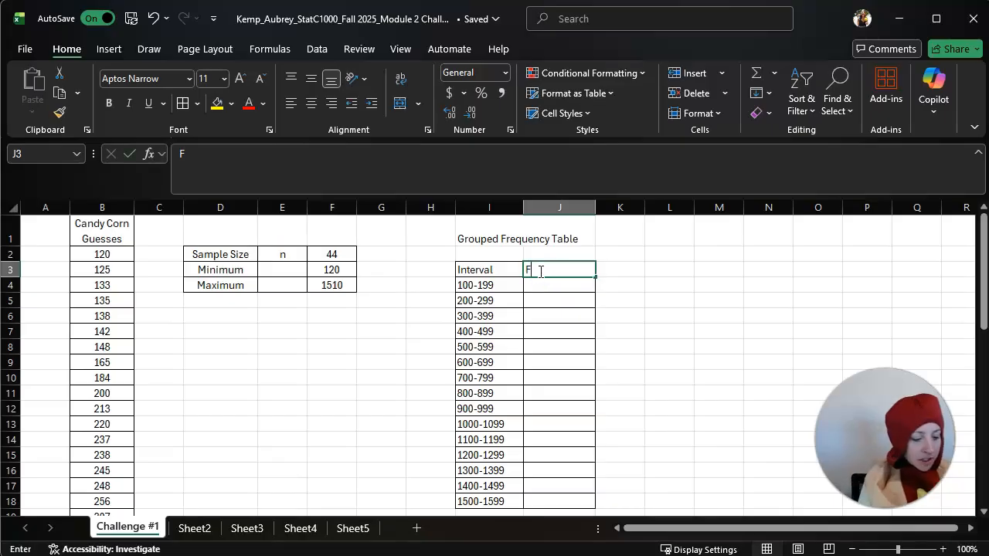
{"action": "type", "text": "requency"}
{"action": "key", "text": "Return"}
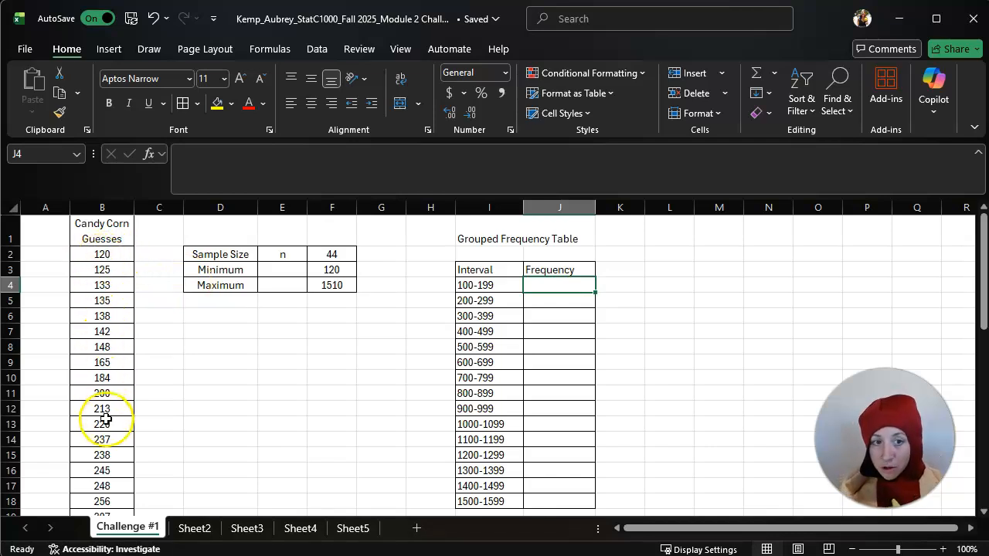
Step: Count the guesses from 100 to 199 by selecting B2:B10 in the data column
{"action": "left_click", "coordinate": [110, 253]}
{"action": "left_click_drag", "start_coordinate": [109, 254], "coordinate": [103, 377]}
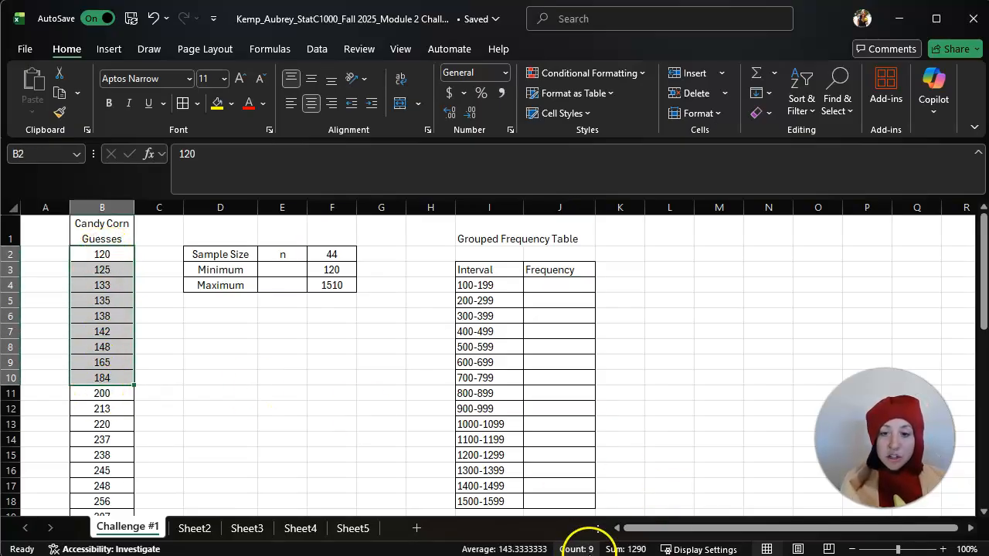
Step: Enter =COUNTIF(B2:B45, "<200") in J4 as the frequency for the 100-199 interval
{"action": "left_click", "coordinate": [558, 283]}
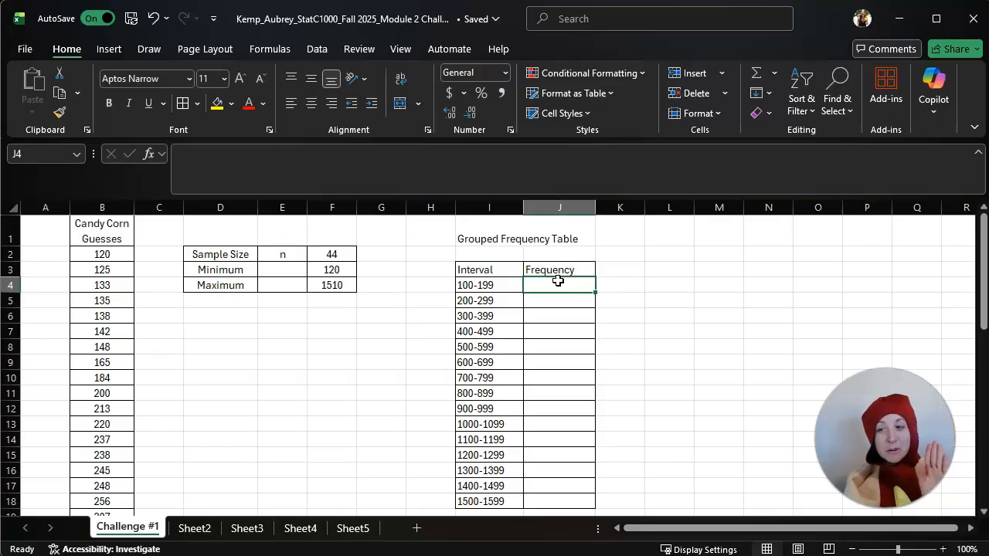
{"action": "type", "text": "="}
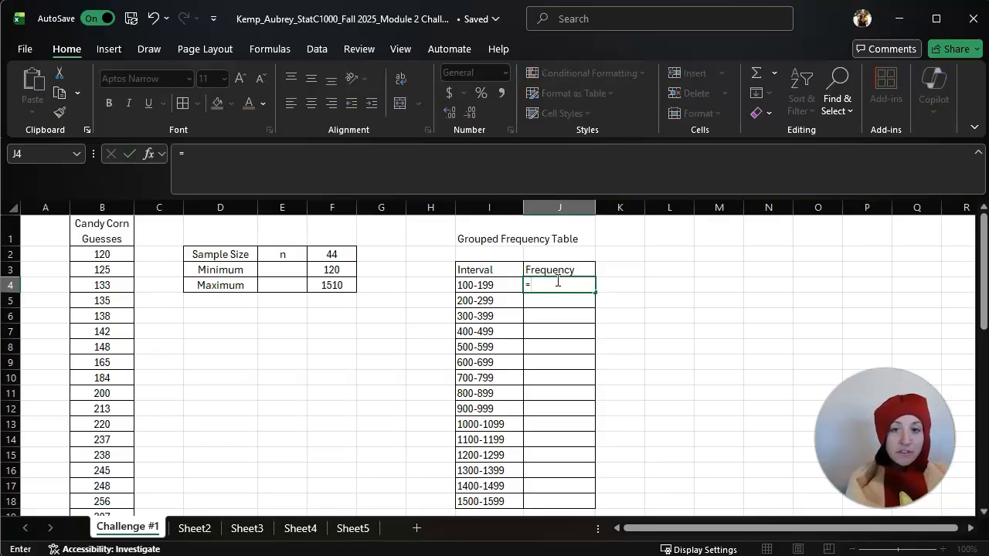
{"action": "type", "text": "cou"}
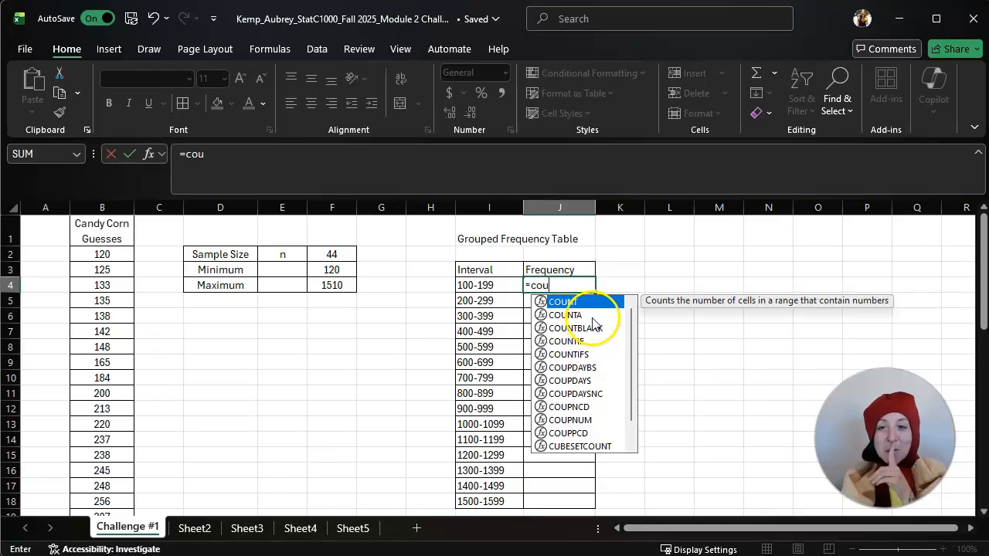
{"action": "left_click", "coordinate": [575, 344]}
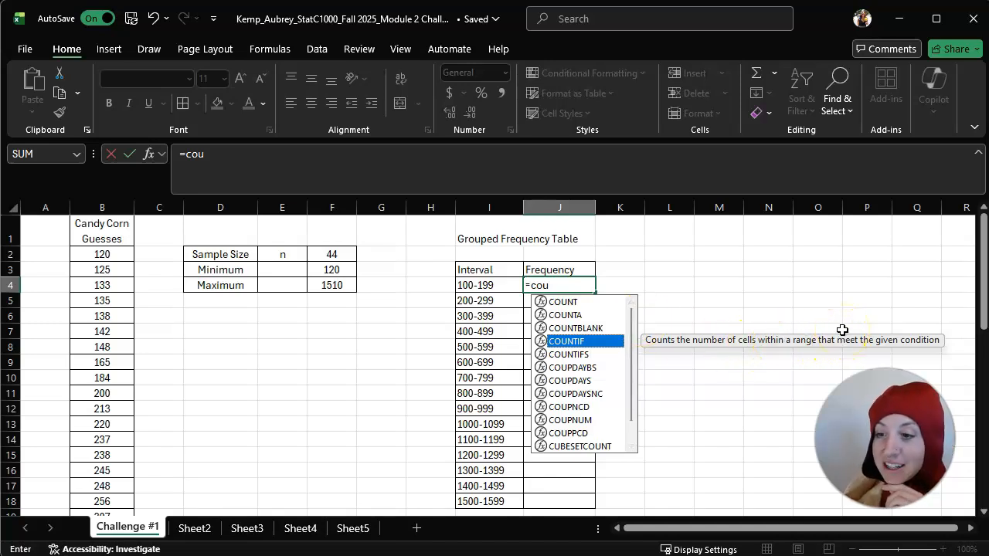
{"action": "double_click", "coordinate": [572, 341]}
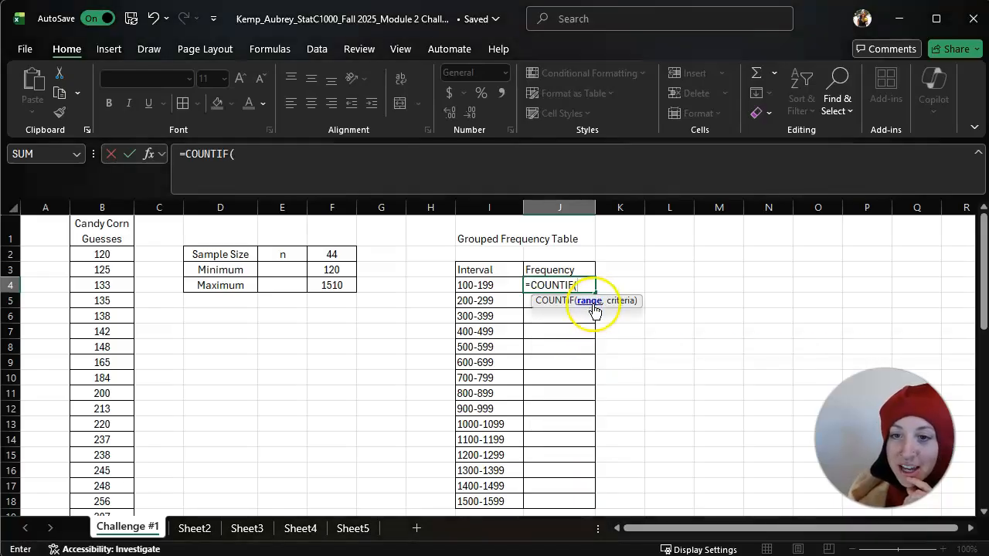
{"action": "left_click_drag", "start_coordinate": [84, 257], "coordinate": [67, 490]}
{"action": "scroll", "coordinate": [638, 302], "scroll_direction": "up", "scroll_amount": 9}
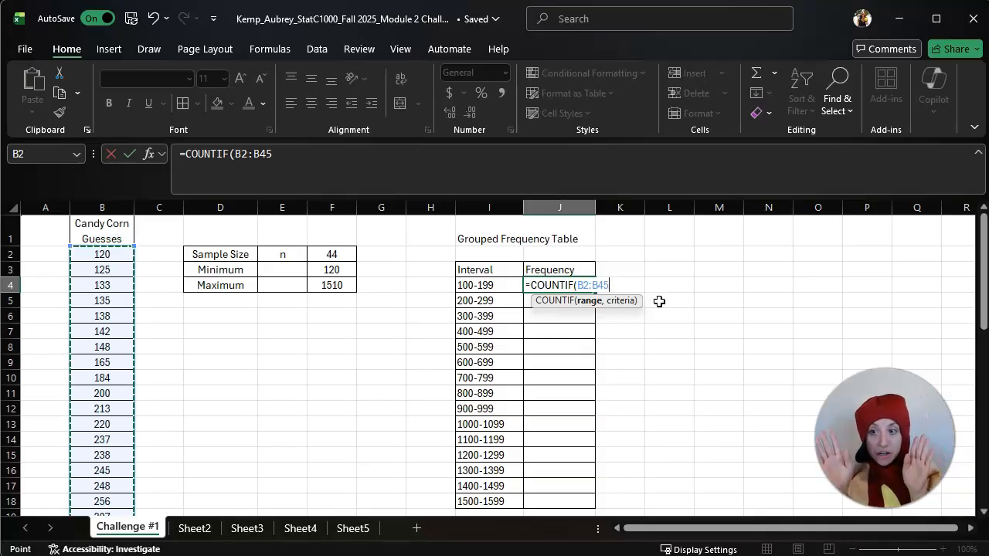
{"action": "type", "text": ", \"<"}
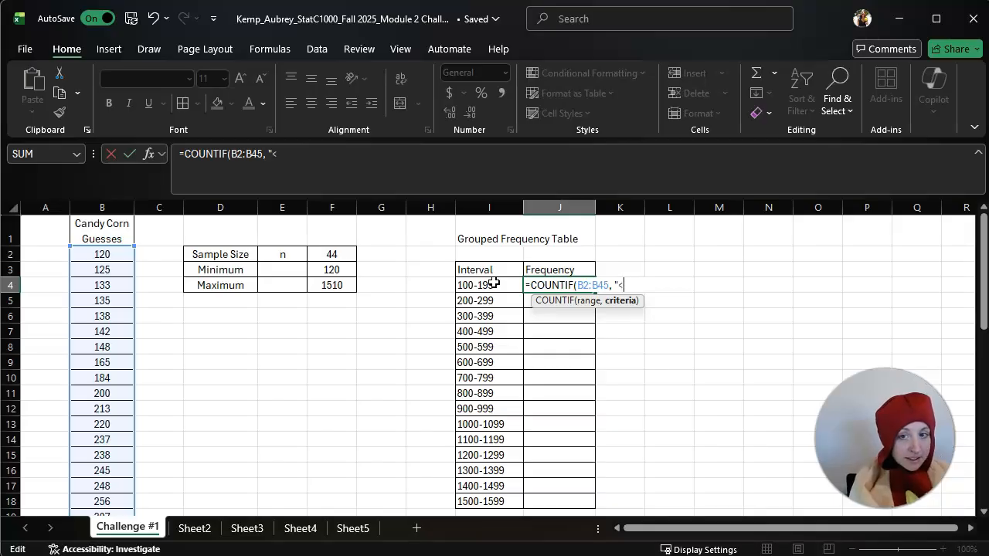
{"action": "type", "text": "200"}
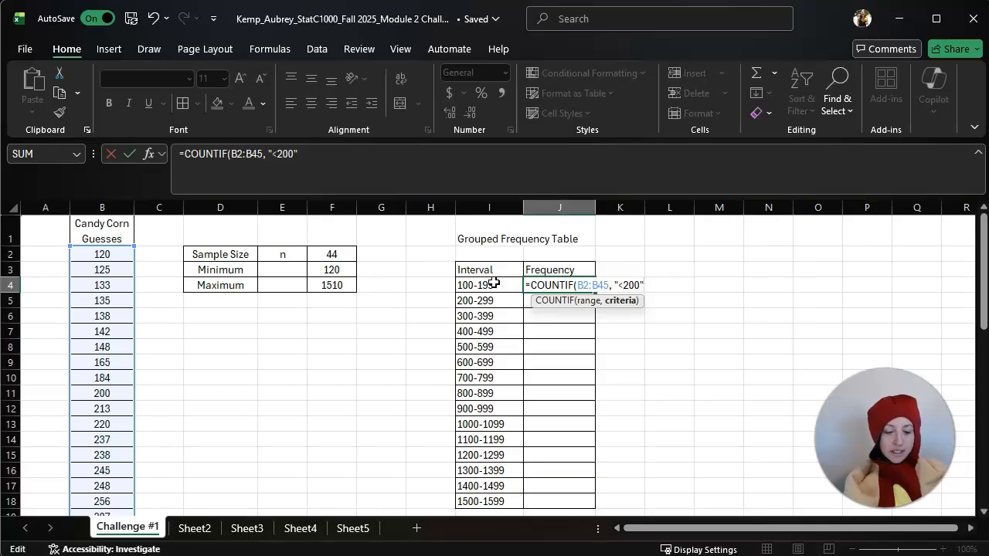
{"action": "type", "text": ")"}
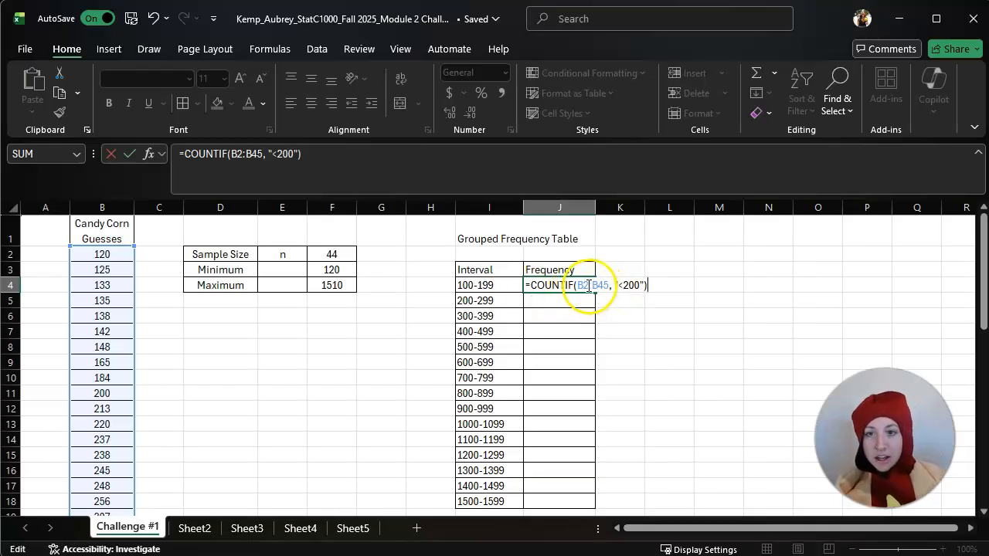
{"action": "scroll", "coordinate": [124, 270], "scroll_direction": "down", "scroll_amount": 13}
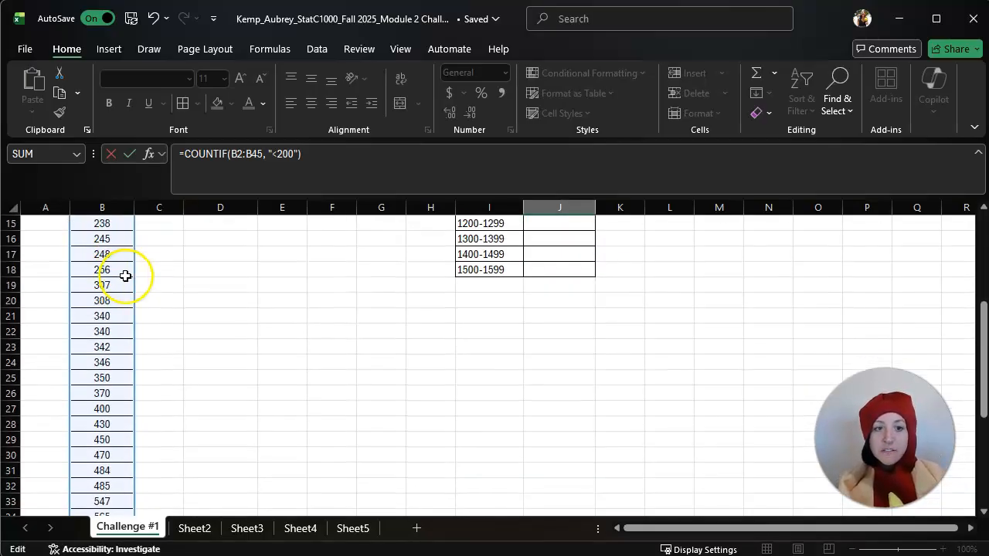
{"action": "scroll", "coordinate": [115, 280], "scroll_direction": "up", "scroll_amount": 13}
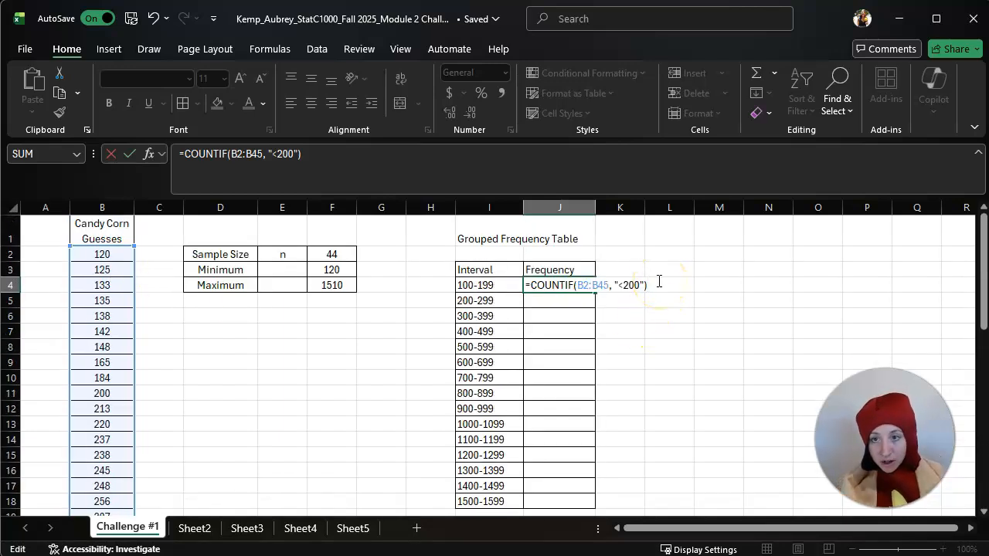
{"action": "key", "text": "Return"}
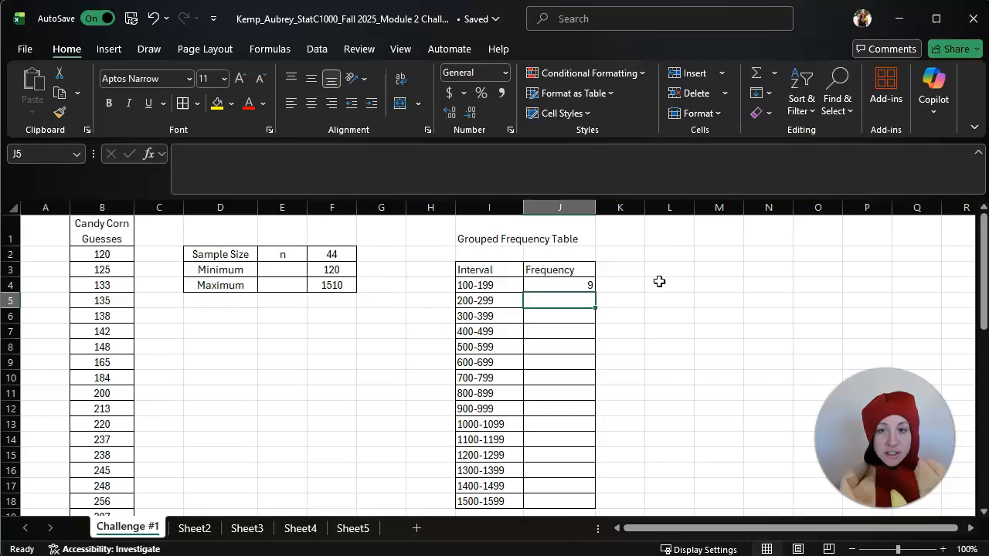
Step: Review the COUNTIF formula in J4 and leave it as it is
{"action": "left_click", "coordinate": [570, 283]}
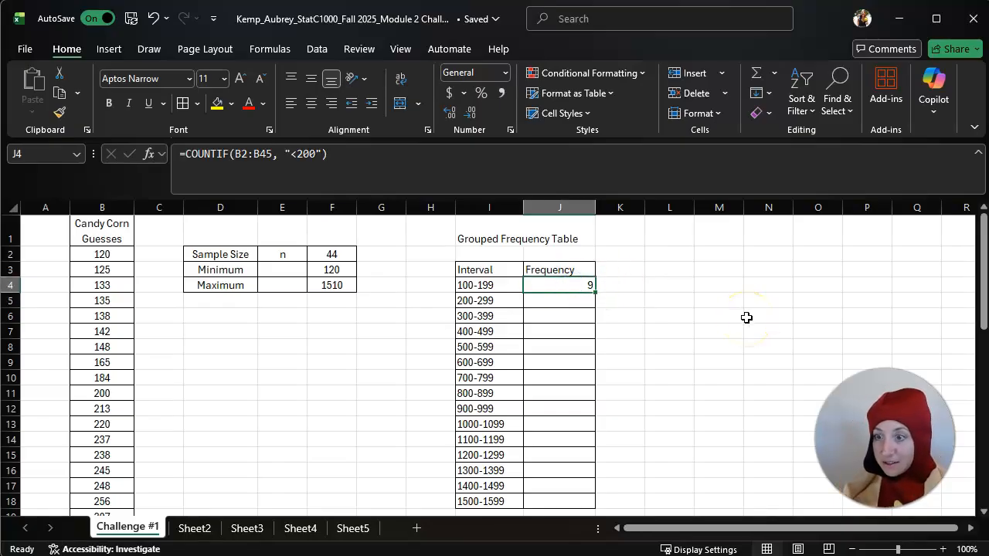
{"action": "left_click", "coordinate": [569, 304]}
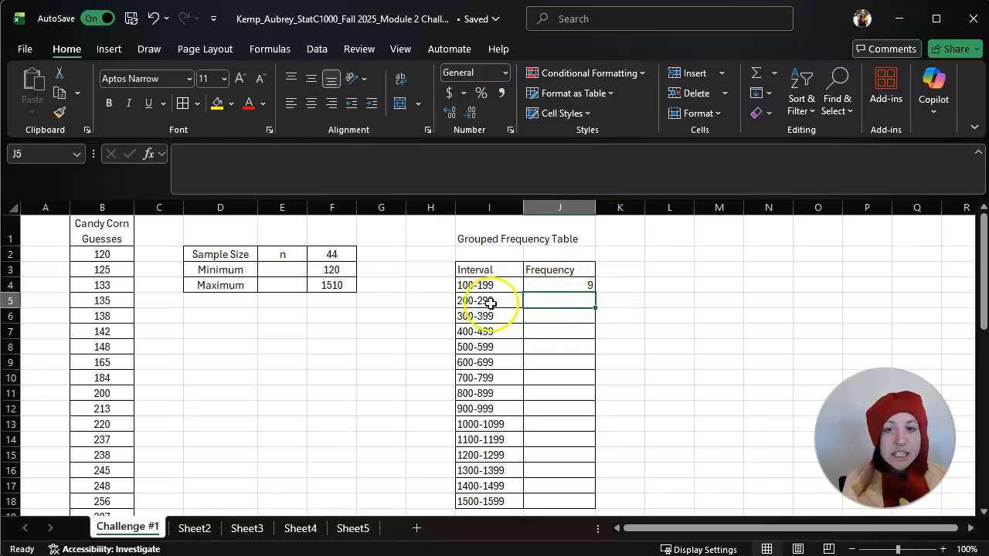
{"action": "double_click", "coordinate": [532, 285]}
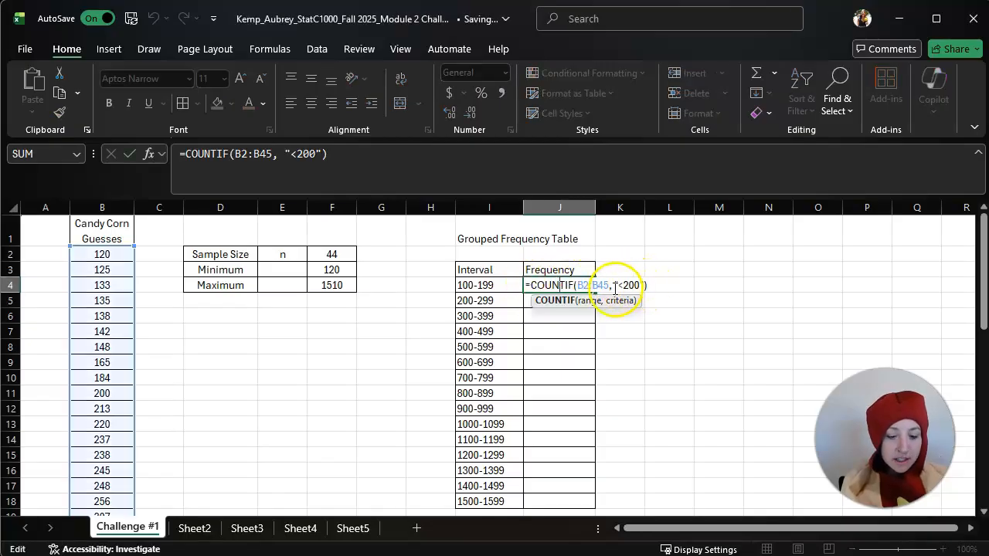
{"action": "key", "text": "Return"}
Step: Start a COUNTIFS formula in J5 with B2:B45 as the first range and ">=200" as its criterion
{"action": "type", "text": "=coun"}
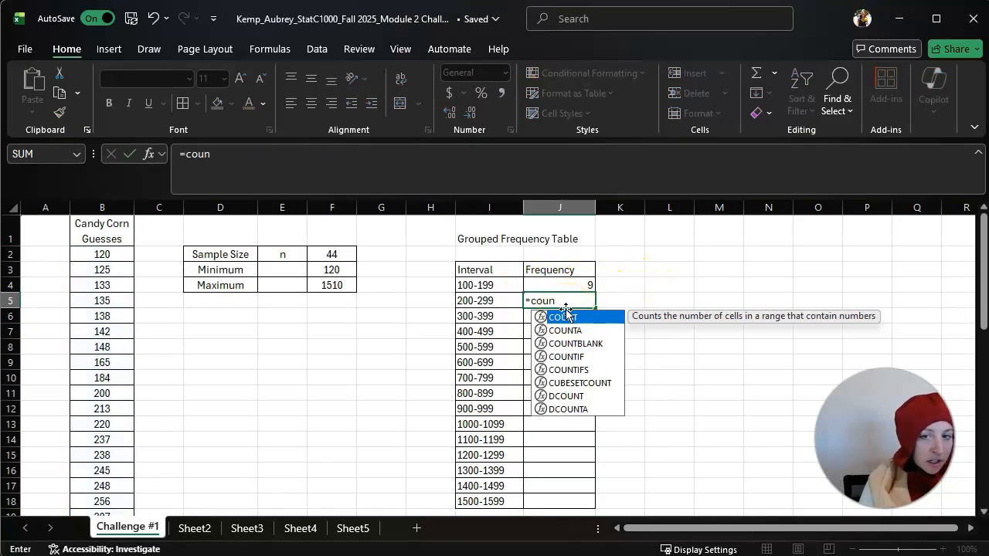
{"action": "left_click", "coordinate": [587, 369]}
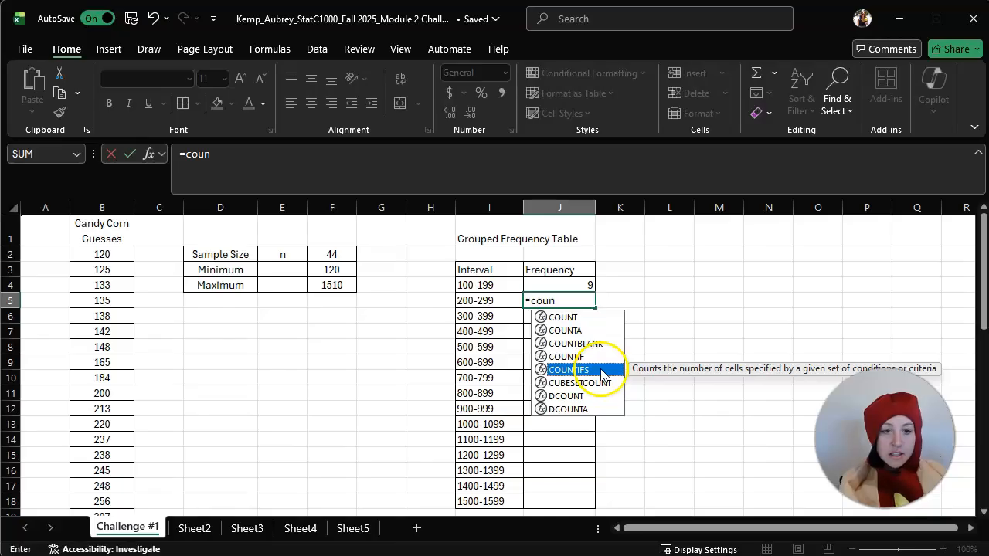
{"action": "double_click", "coordinate": [571, 371]}
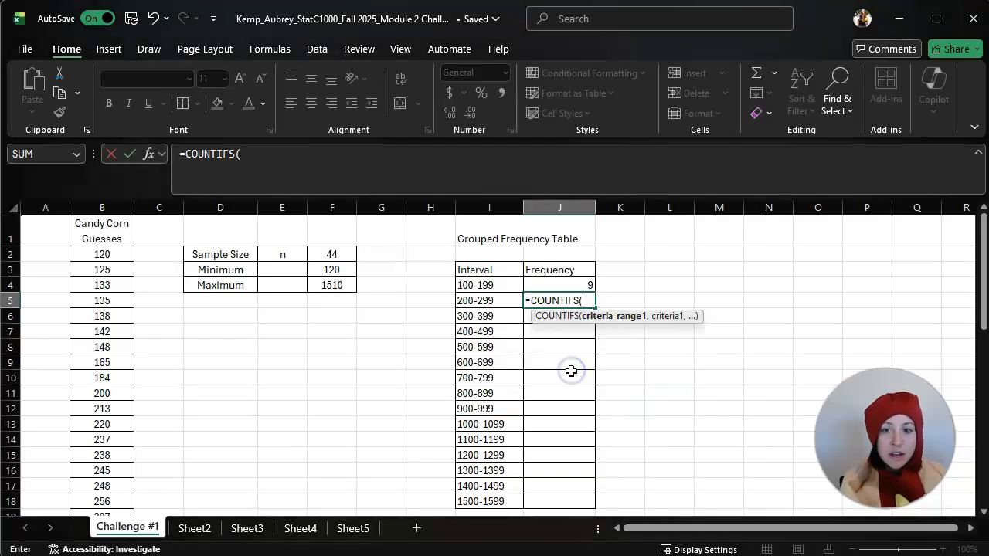
{"action": "left_click_drag", "start_coordinate": [93, 256], "coordinate": [96, 483]}
{"action": "scroll", "coordinate": [320, 404], "scroll_direction": "up", "scroll_amount": 9}
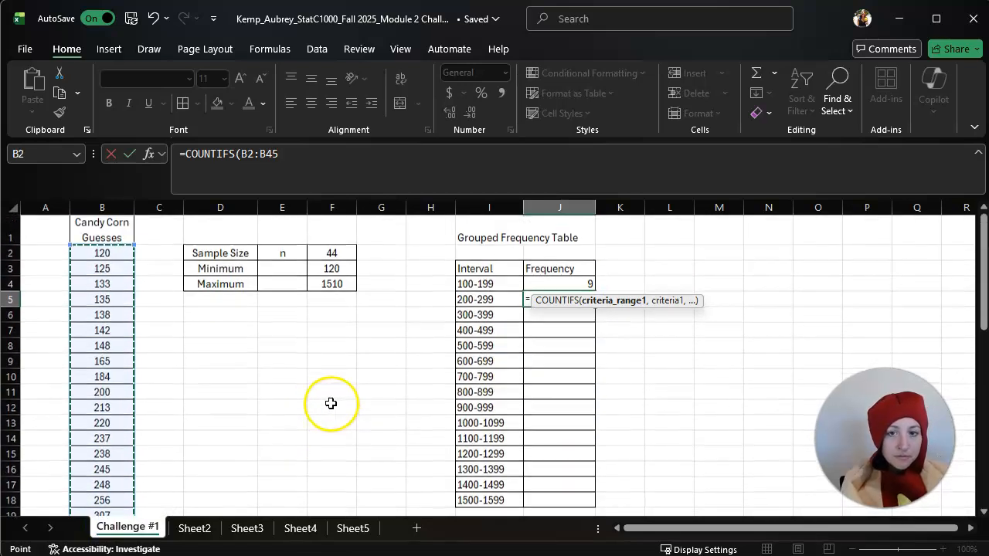
{"action": "type", "text": ", \">"}
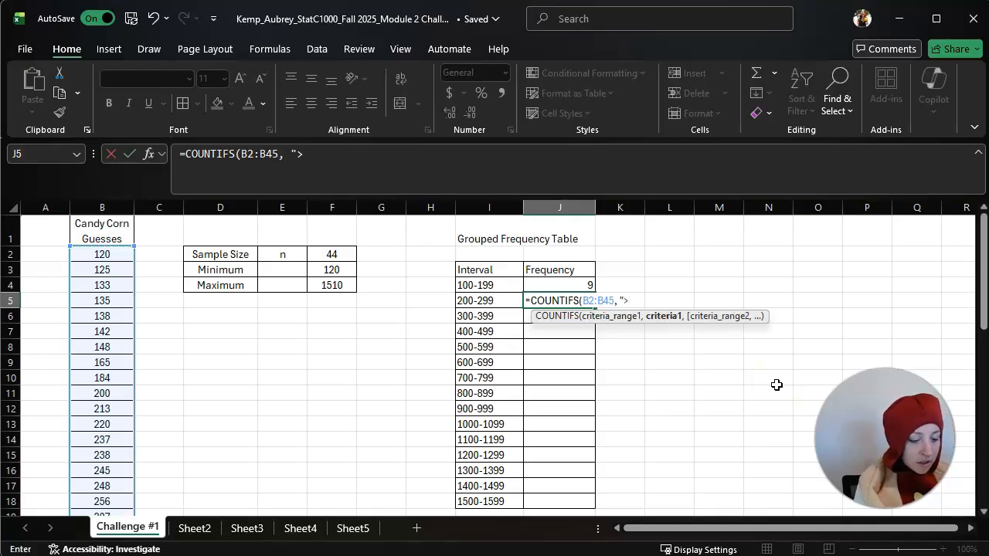
{"action": "type", "text": "=200"}
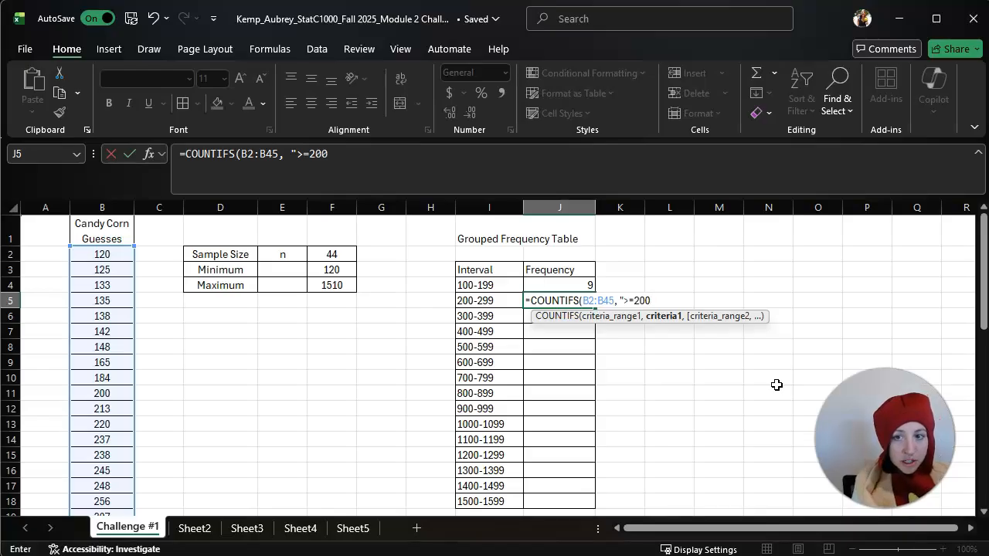
{"action": "type", "text": "\","}
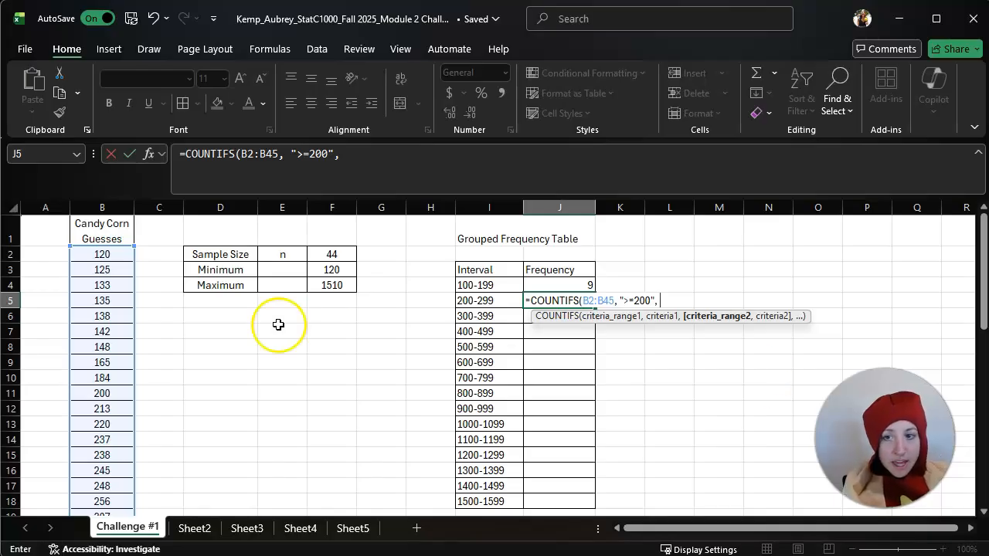
Step: Add B2:B45<300 as the second condition of the J5 formula and try to commit it
{"action": "left_click_drag", "start_coordinate": [108, 255], "coordinate": [101, 490]}
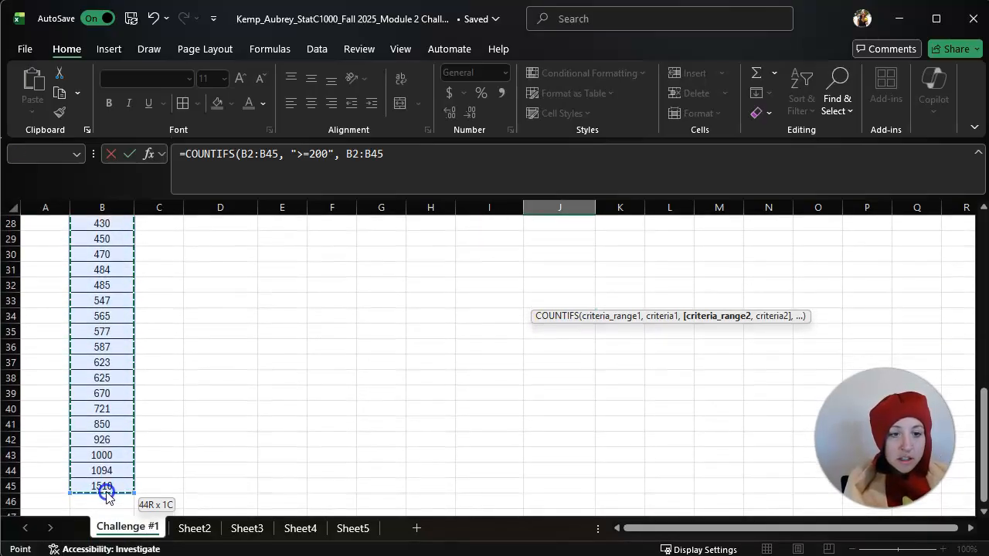
{"action": "scroll", "coordinate": [404, 421], "scroll_direction": "up", "scroll_amount": 9}
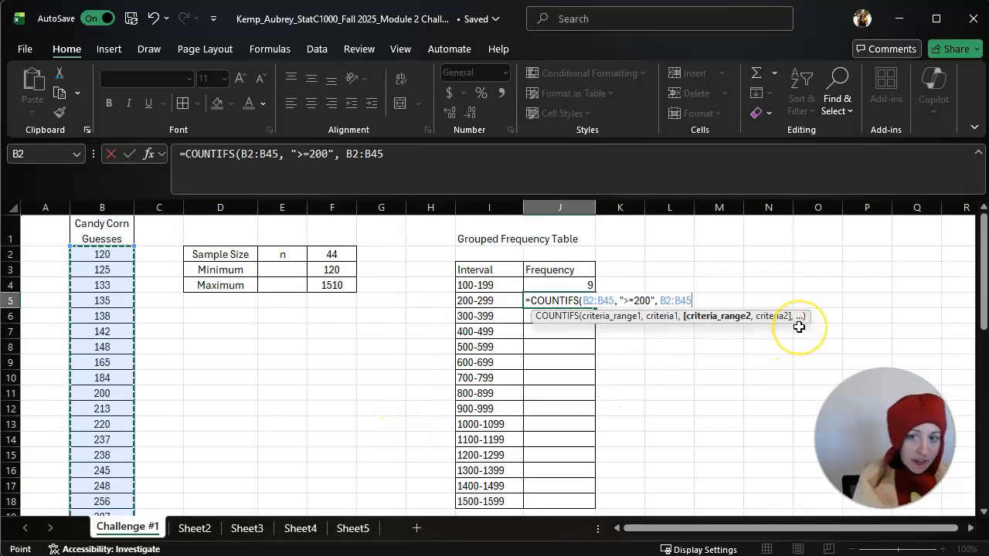
{"action": "type", "text": "<300"}
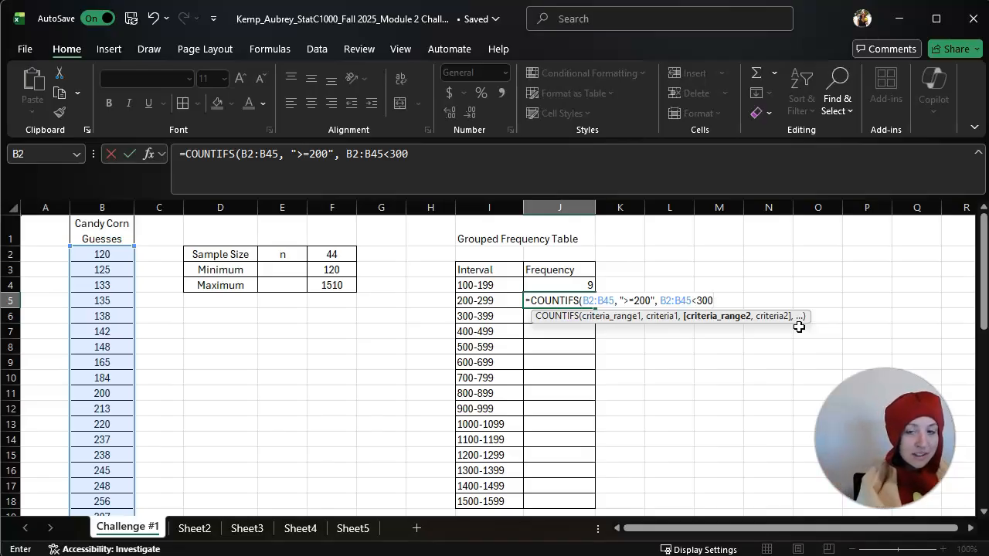
{"action": "type", "text": ")"}
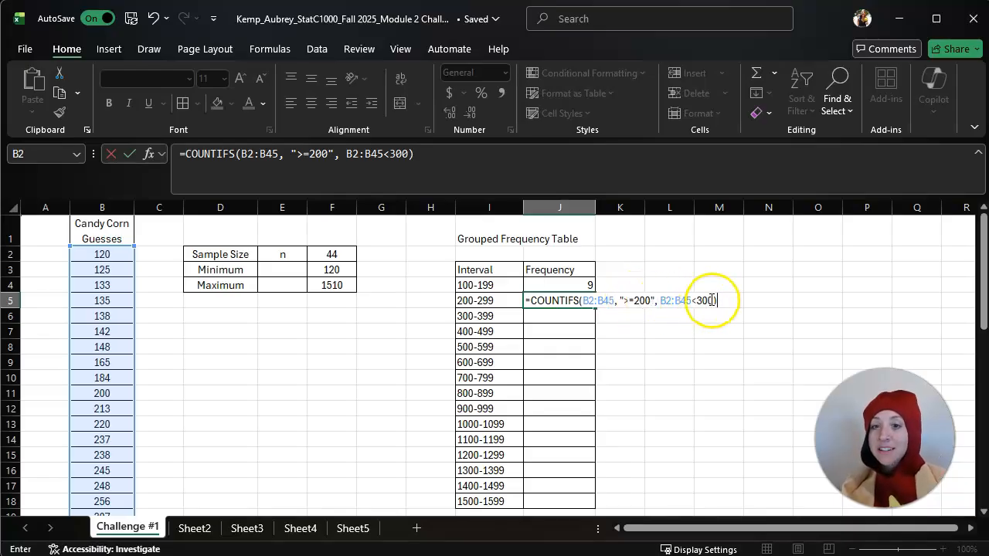
{"action": "key", "text": "Return"}
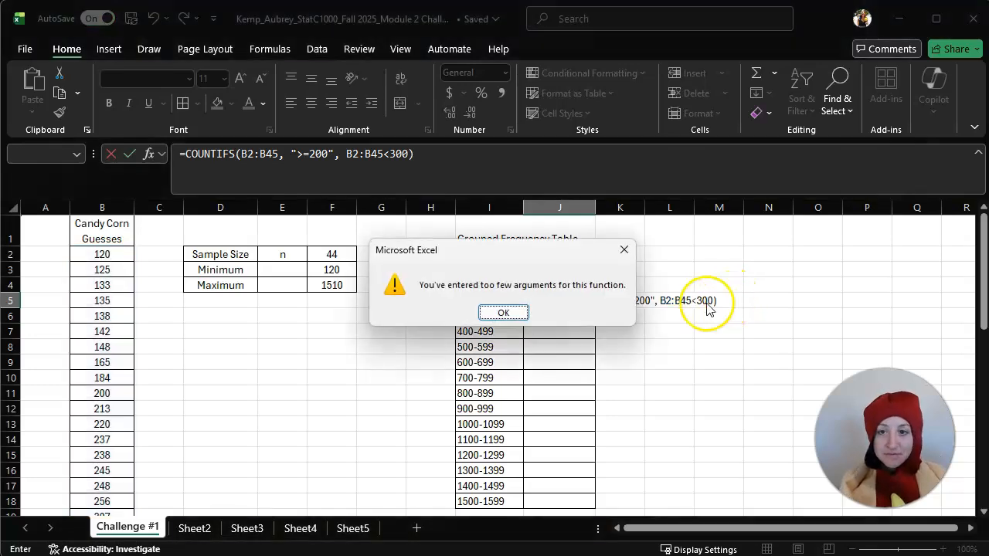
{"action": "left_click", "coordinate": [507, 310]}
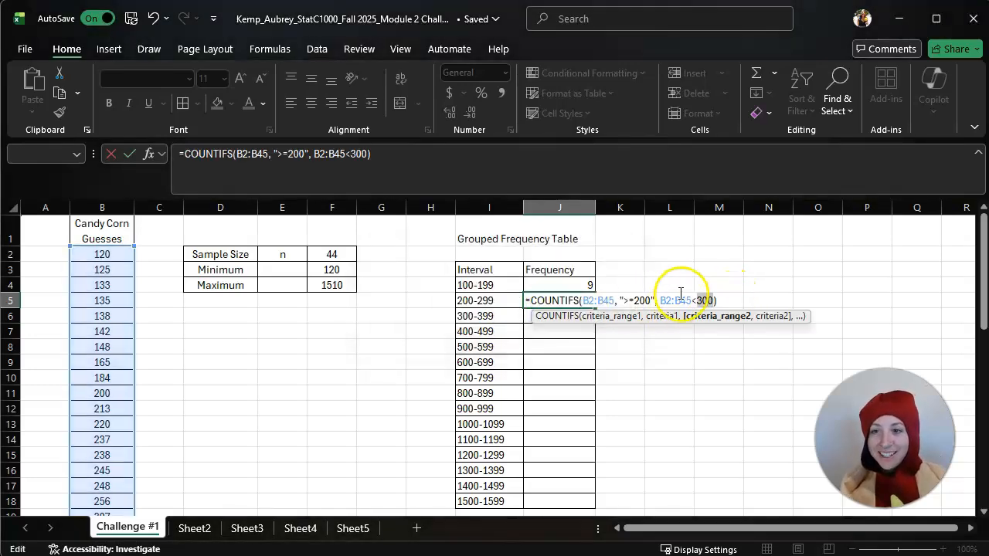
Step: Correct the formula in J5 to =COUNTIFS(B2:B45, ">=200", B2:B45, "<300") and commit it
{"action": "left_click", "coordinate": [693, 300]}
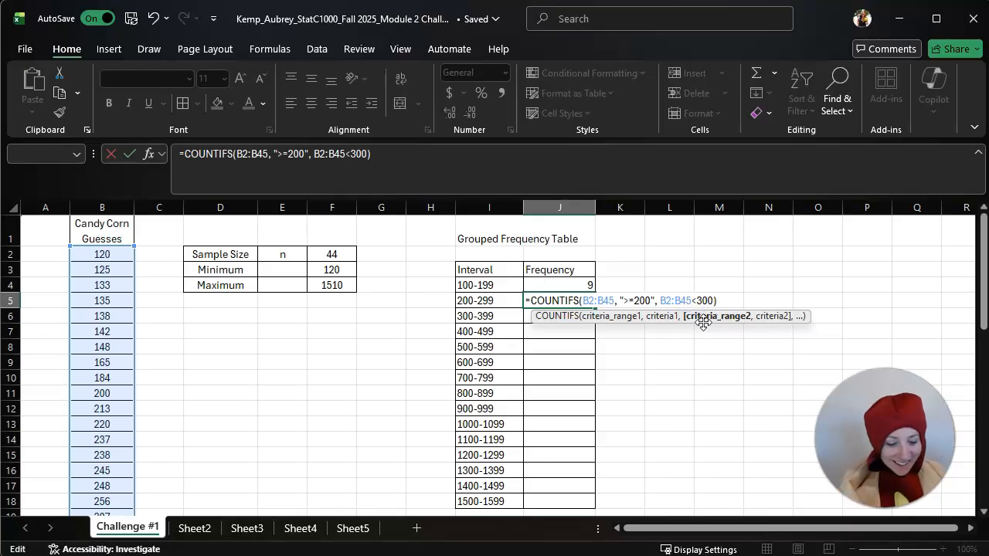
{"action": "type", "text": ","}
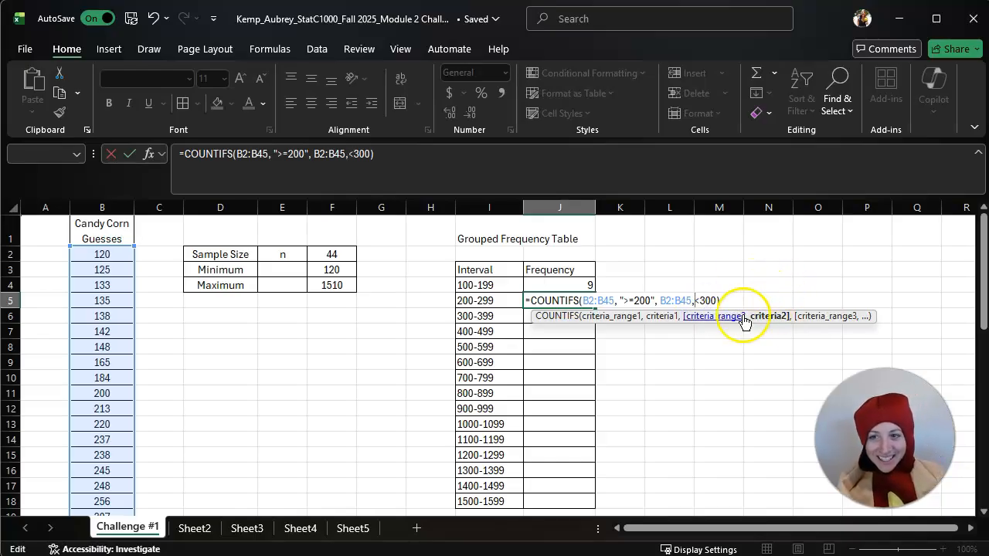
{"action": "type", "text": " \""}
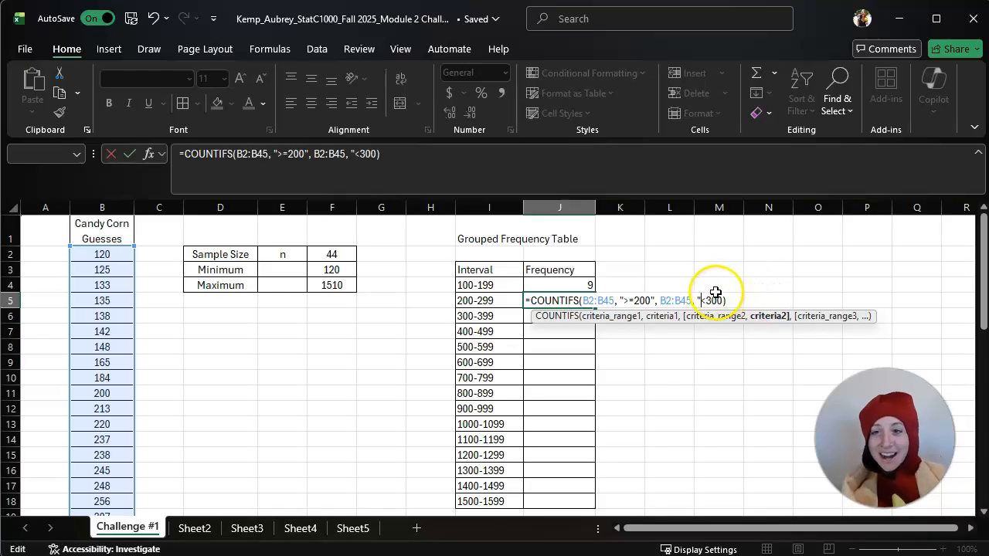
{"action": "type", "text": "\""}
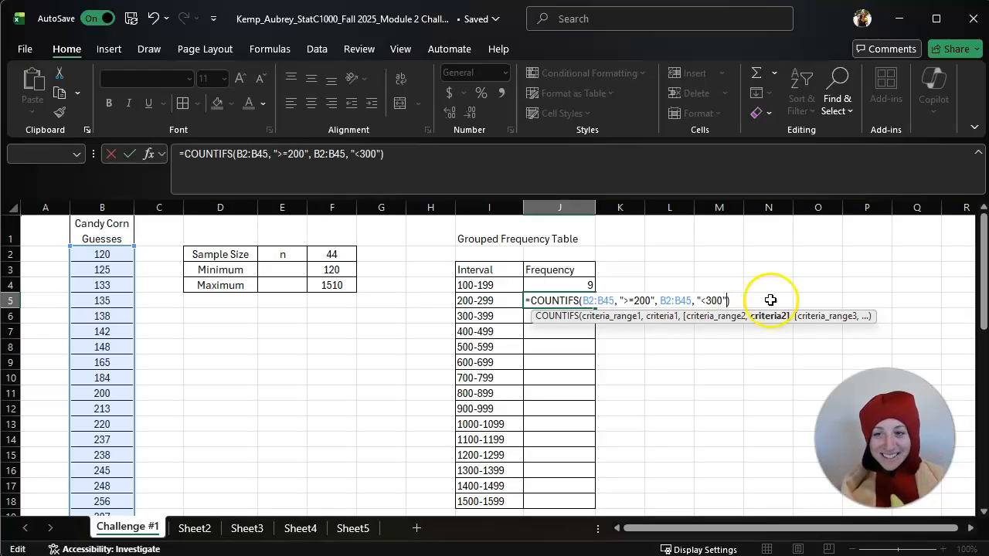
{"action": "key", "text": "Return"}
Step: Check the J5 frequency by selecting the guesses in B11:B18 and comparing the selection's count
{"action": "left_click", "coordinate": [554, 301]}
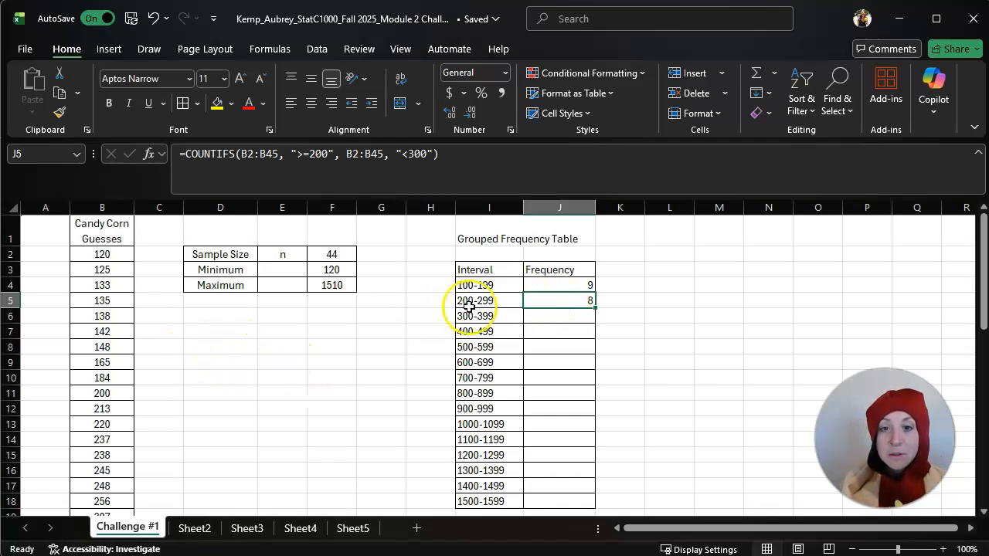
{"action": "left_click", "coordinate": [253, 331]}
{"action": "scroll", "coordinate": [159, 363], "scroll_direction": "down", "scroll_amount": 2}
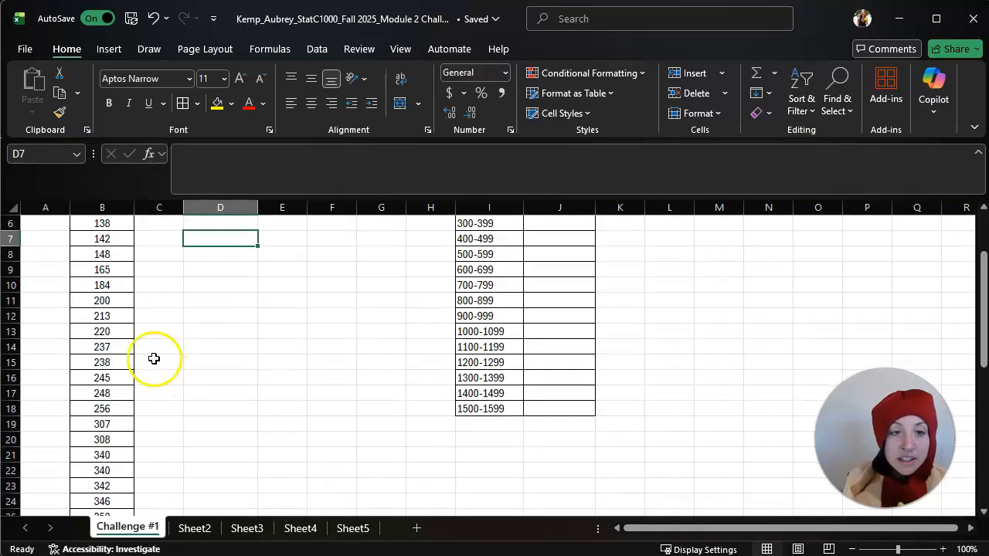
{"action": "left_click", "coordinate": [121, 300]}
{"action": "left_click_drag", "start_coordinate": [121, 299], "coordinate": [127, 411]}
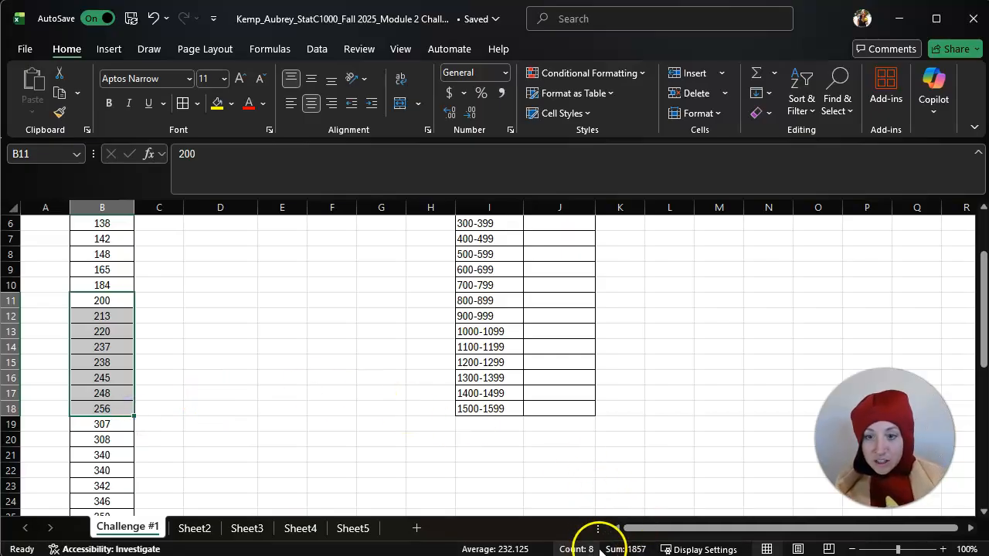
{"action": "scroll", "coordinate": [247, 438], "scroll_direction": "up", "scroll_amount": 2}
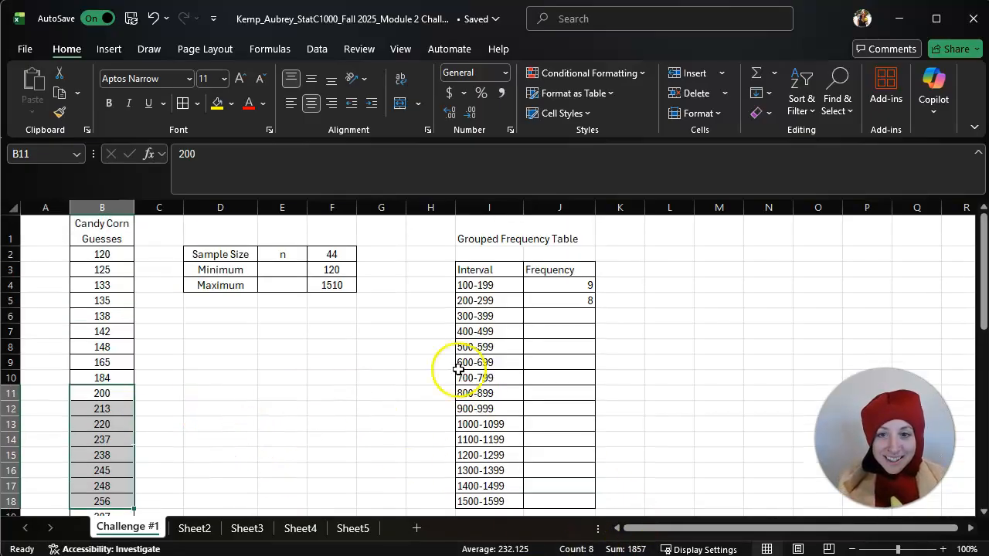
{"action": "left_click", "coordinate": [563, 347]}
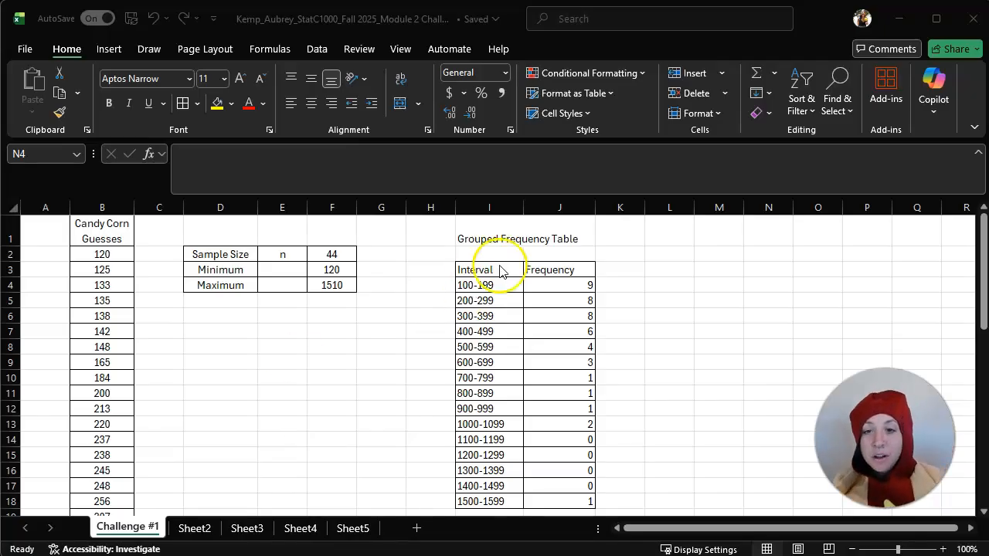
Step: Center the contents of the grouped frequency table in I3:J18 horizontally
{"action": "left_click_drag", "start_coordinate": [503, 270], "coordinate": [533, 500]}
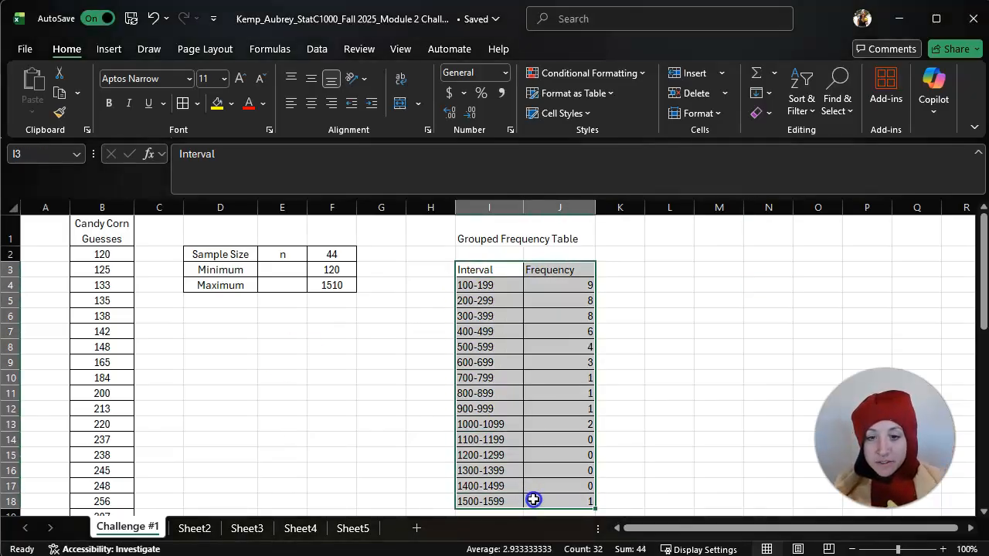
{"action": "left_click", "coordinate": [310, 103]}
{"action": "left_click", "coordinate": [567, 389]}
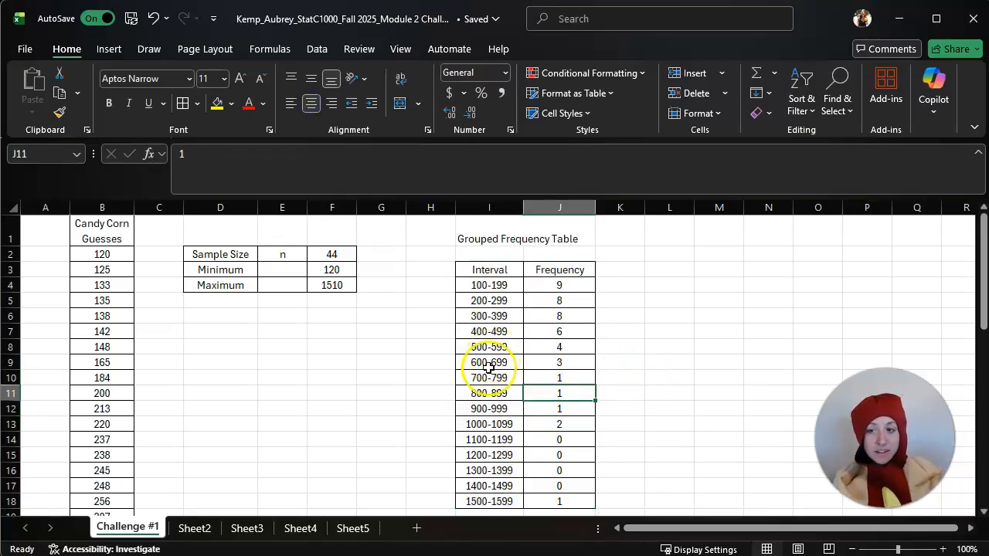
{"action": "left_click", "coordinate": [569, 268]}
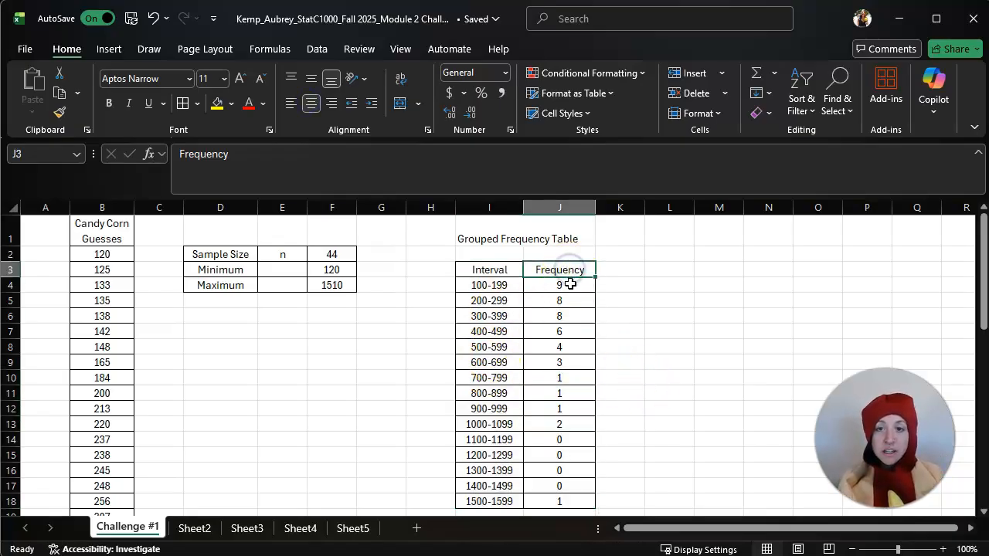
{"action": "left_click", "coordinate": [580, 426]}
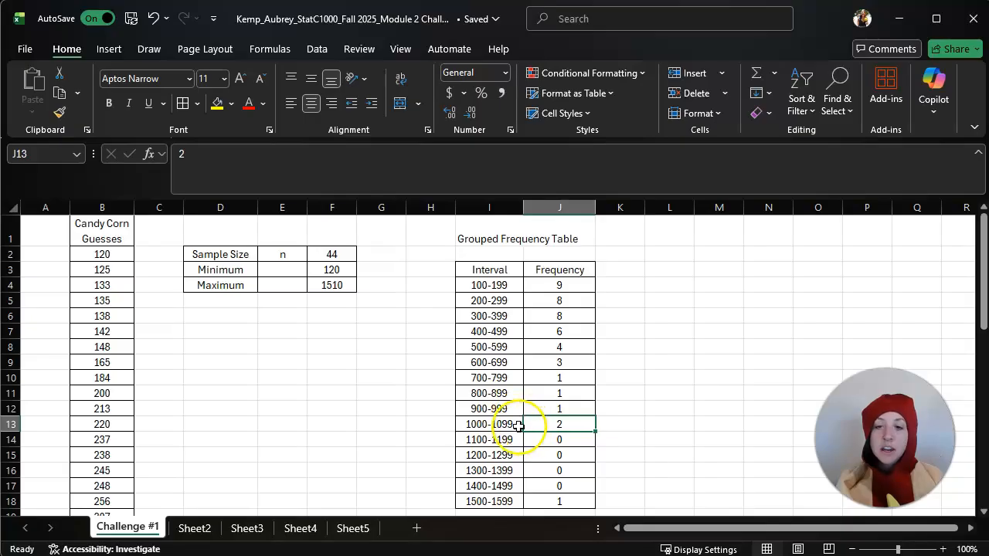
{"action": "left_click", "coordinate": [569, 361]}
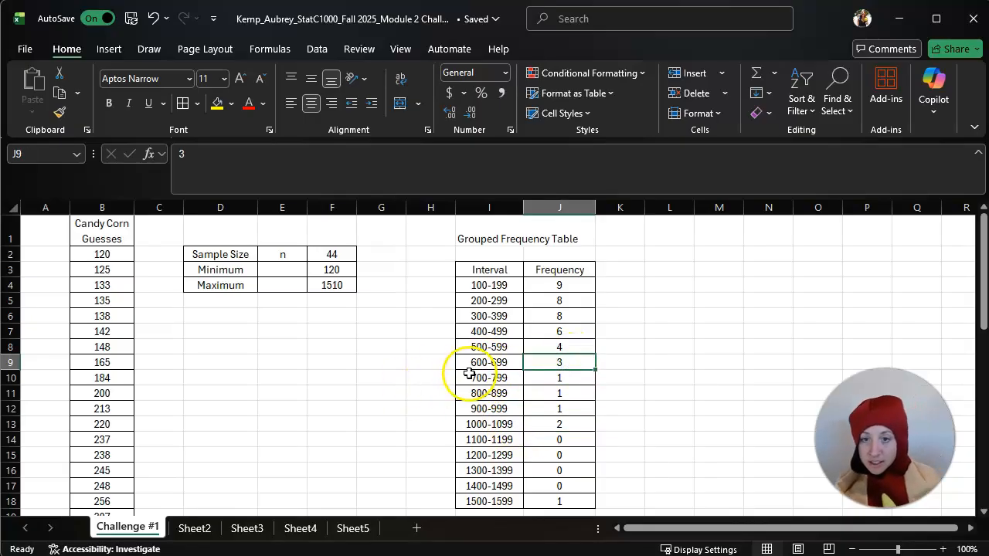
{"action": "left_click", "coordinate": [679, 315]}
{"action": "mouse_move", "coordinate": [560, 284]}
{"action": "left_mouse_down"}
{"action": "mouse_move", "coordinate": [559, 492]}
{"action": "mouse_move", "coordinate": [560, 286]}
{"action": "left_mouse_up"}
Step: Add the header "Relative Frequency" in K3 and widen column K to fit it
{"action": "left_click", "coordinate": [625, 259]}
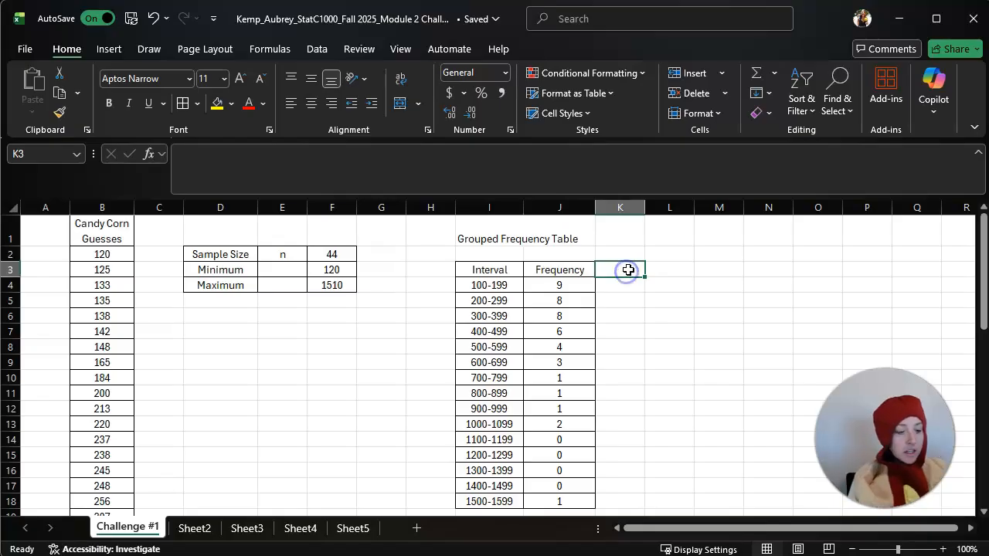
{"action": "type", "text": "Relative Frequency"}
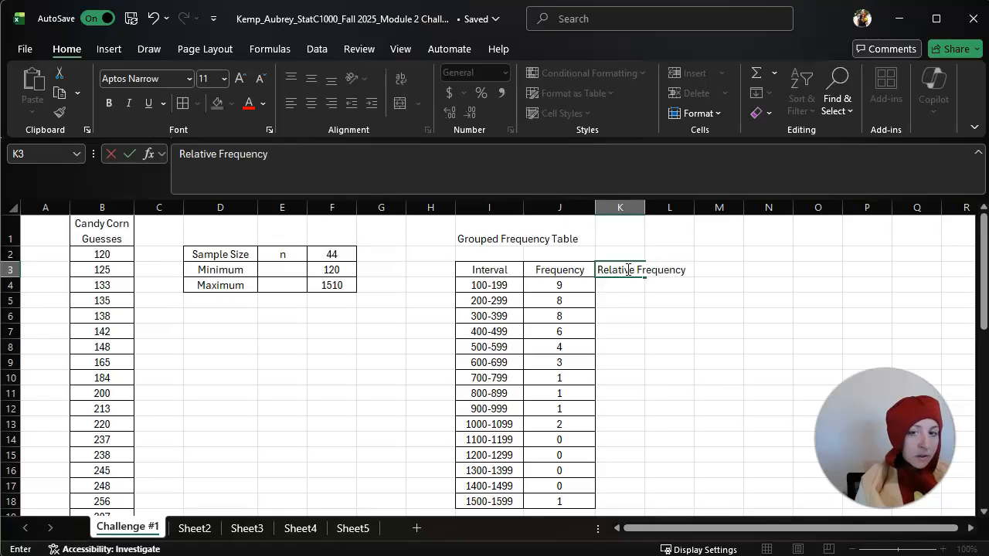
{"action": "key", "text": "Return"}
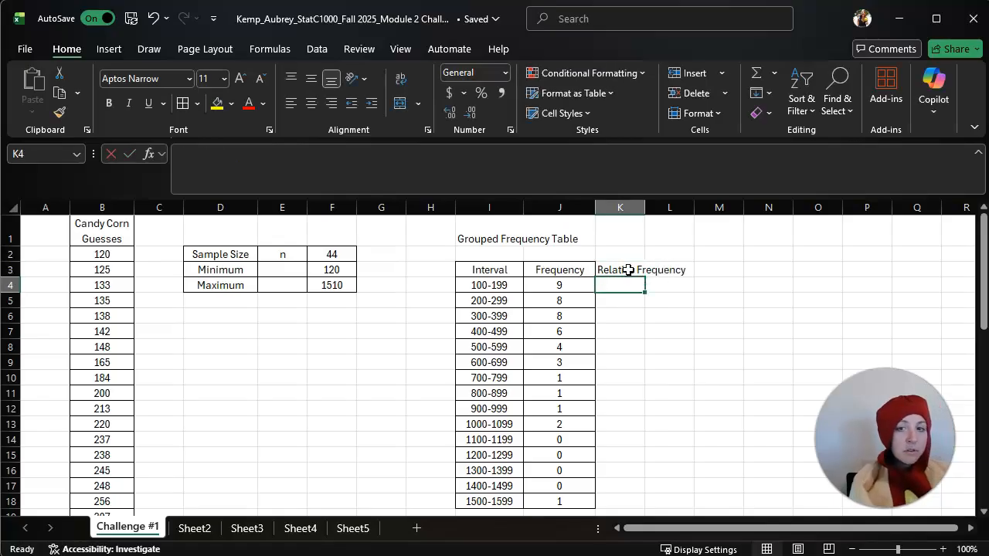
{"action": "left_click_drag", "start_coordinate": [645, 207], "coordinate": [691, 219]}
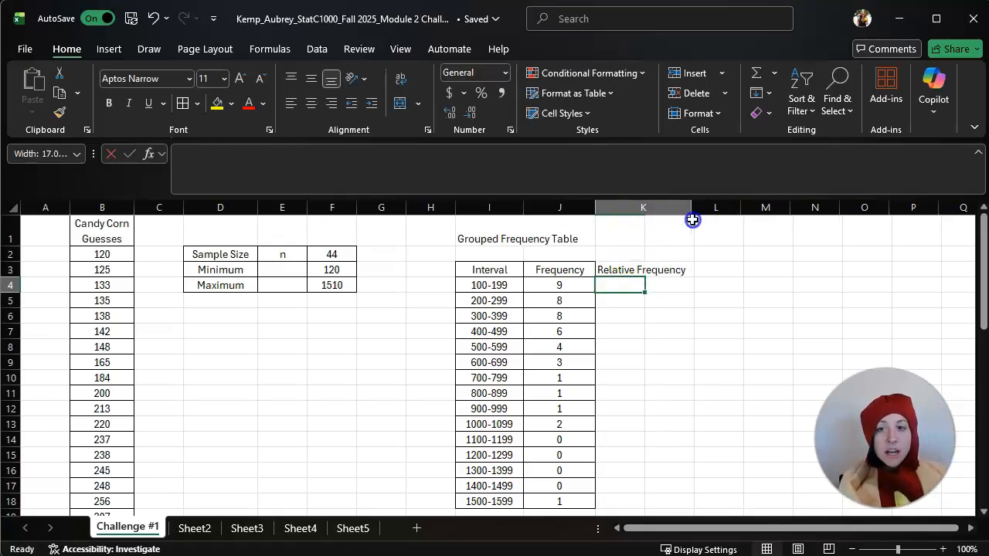
Step: Apply all borders to the Relative Frequency column in K3:K18
{"action": "left_click_drag", "start_coordinate": [634, 268], "coordinate": [645, 498]}
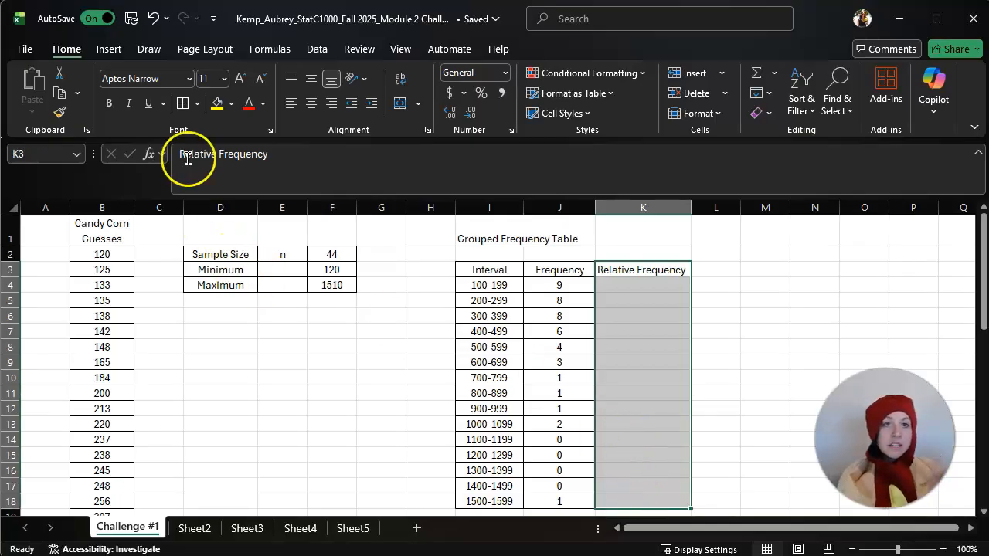
{"action": "left_click", "coordinate": [183, 103]}
{"action": "left_click", "coordinate": [602, 309]}
Step: Enter =9/44 in K4 as the relative frequency of the 100-199 interval
{"action": "left_click", "coordinate": [610, 283]}
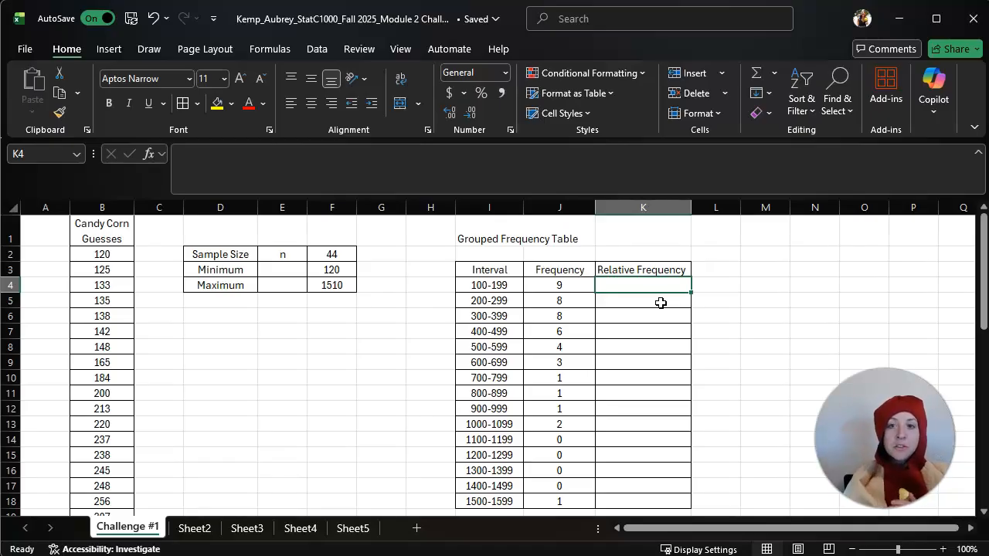
{"action": "type", "text": "=9"}
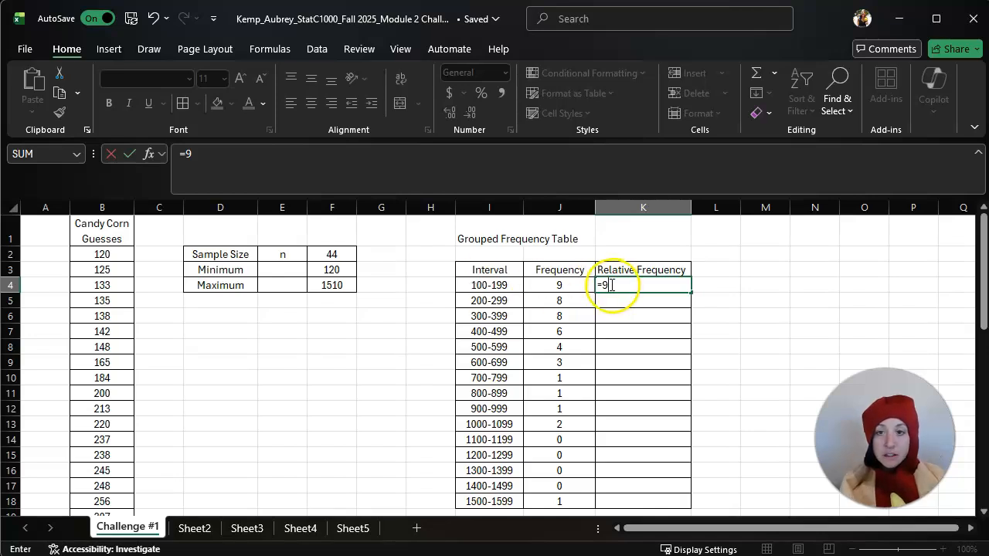
{"action": "type", "text": "/44"}
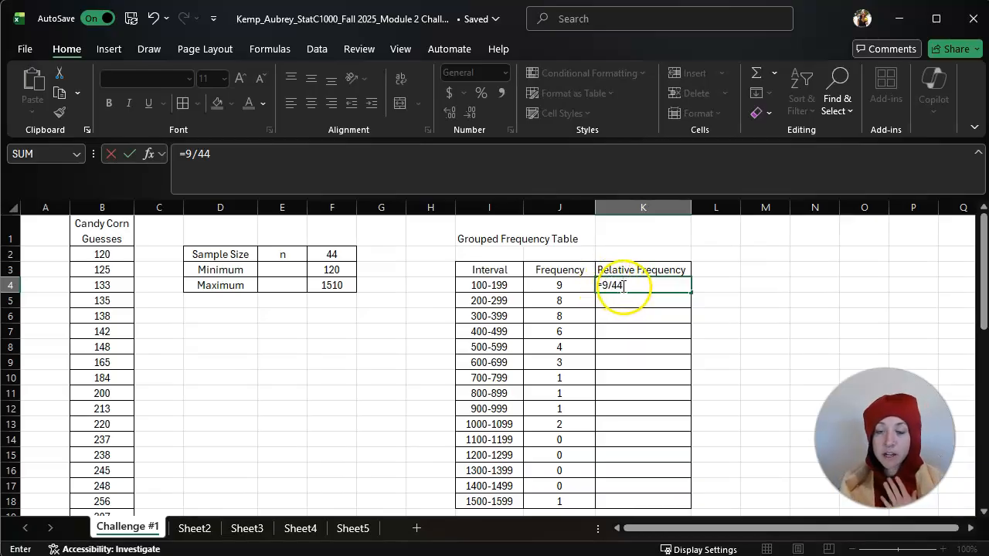
{"action": "key", "text": "Return"}
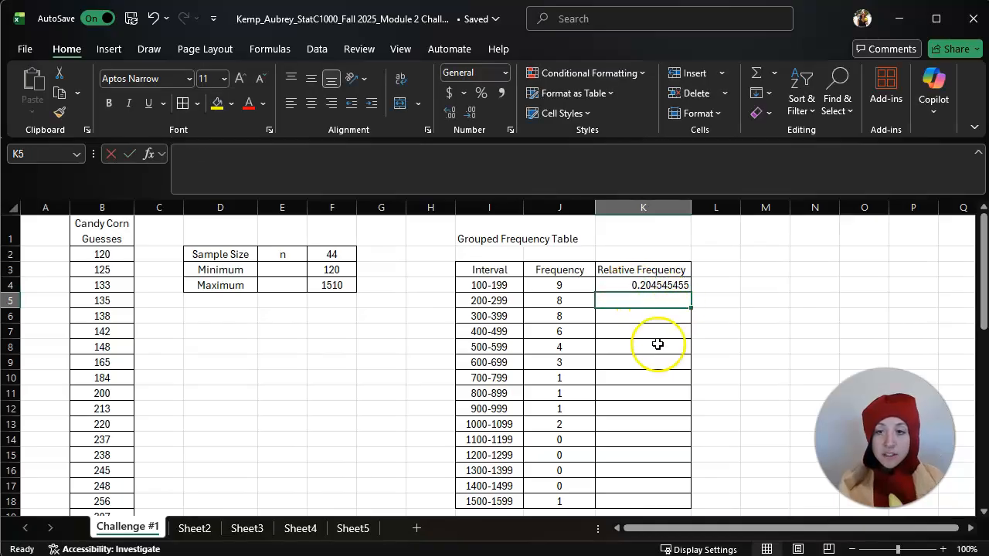
Step: Format K4 to show three decimal places and center it horizontally
{"action": "left_click", "coordinate": [645, 284]}
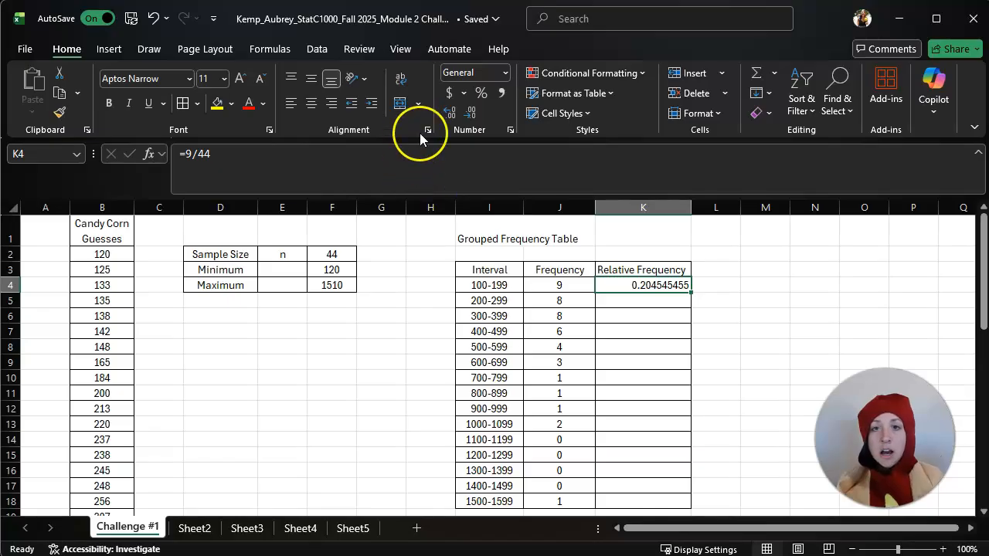
{"action": "left_click", "coordinate": [470, 112]}
{"action": "left_click", "coordinate": [470, 114]}
{"action": "left_click", "coordinate": [470, 114]}
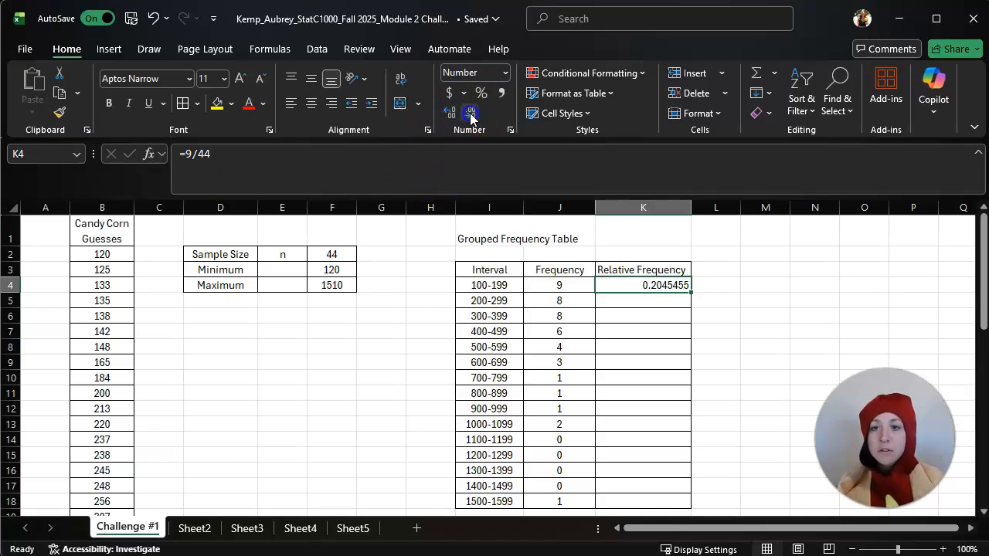
{"action": "left_click", "coordinate": [470, 114]}
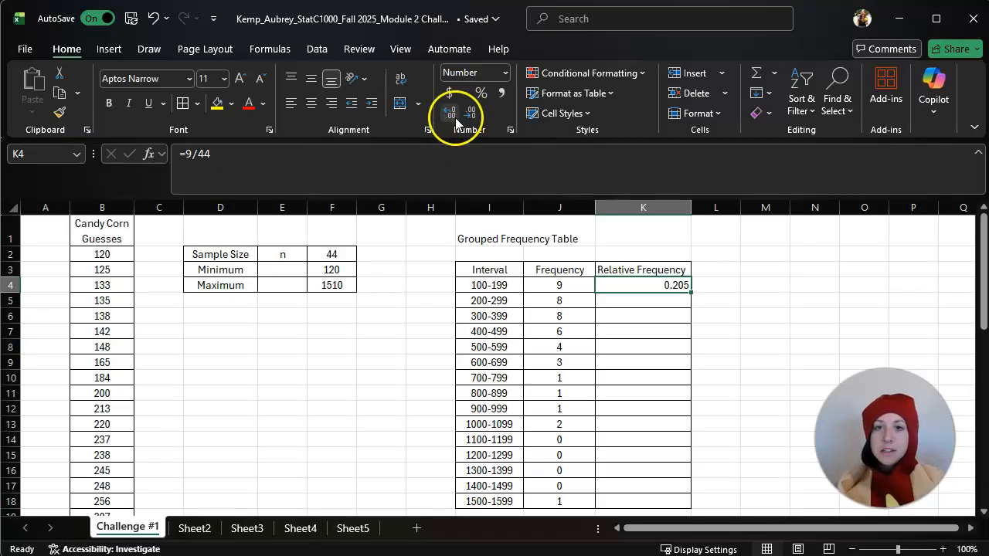
{"action": "left_click", "coordinate": [571, 324]}
{"action": "left_click", "coordinate": [622, 281]}
{"action": "left_click", "coordinate": [309, 103]}
{"action": "left_click", "coordinate": [645, 327]}
Step: Replace the formula in K4 with =J4/44, referencing the frequency cell instead of a typed number
{"action": "left_click", "coordinate": [653, 283]}
{"action": "double_click", "coordinate": [638, 286]}
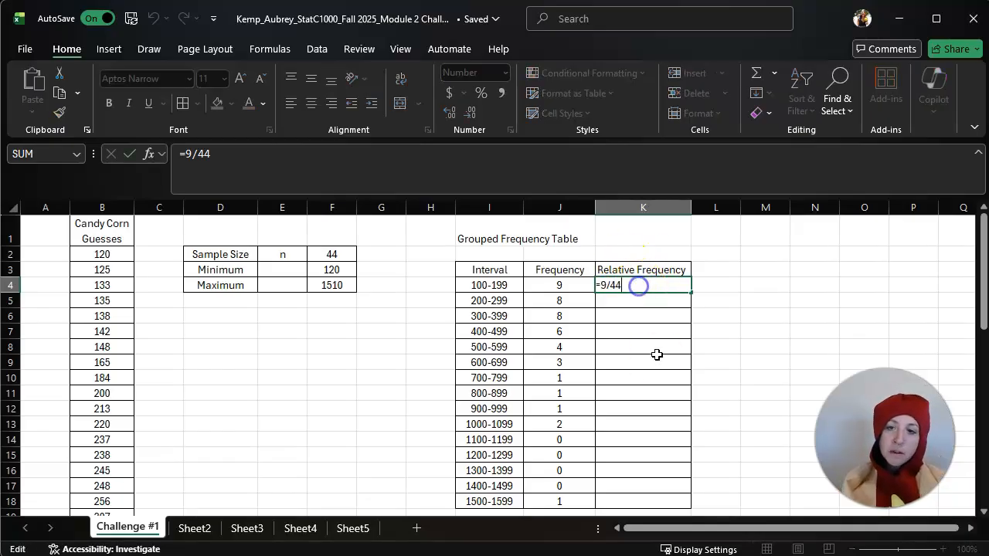
{"action": "key", "text": "BackSpace"}
{"action": "key", "text": "BackSpace"}
{"action": "key", "text": "BackSpace"}
{"action": "key", "text": "BackSpace"}
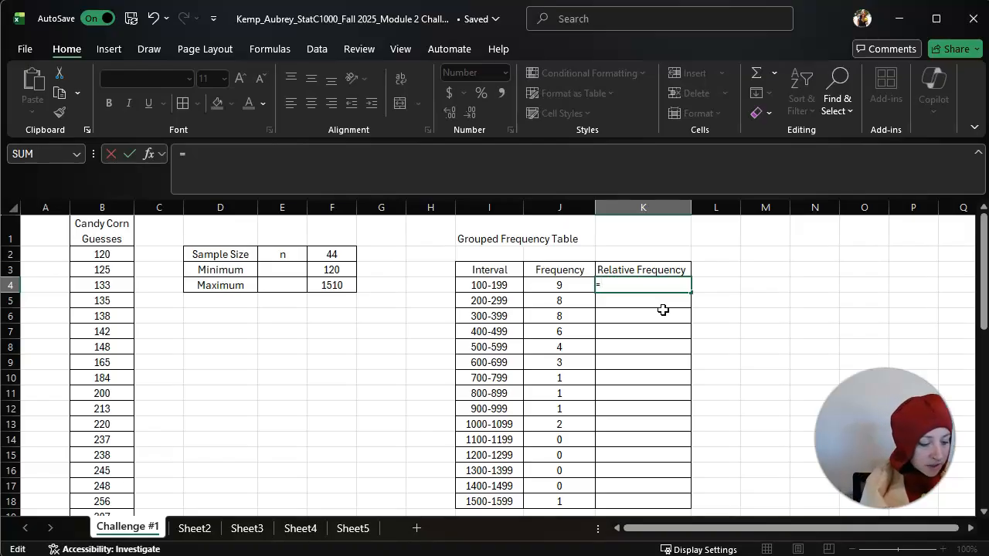
{"action": "left_click", "coordinate": [551, 282]}
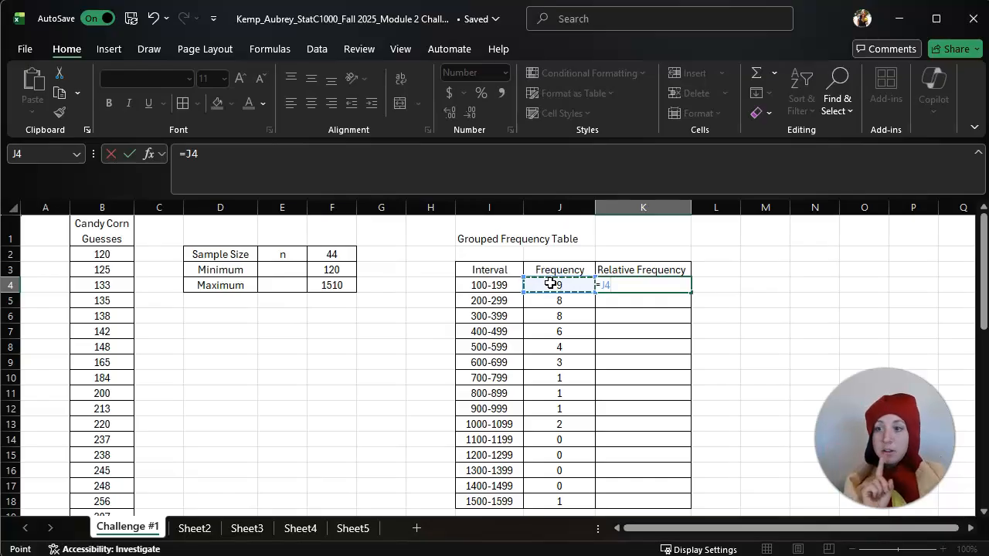
{"action": "type", "text": "/4"}
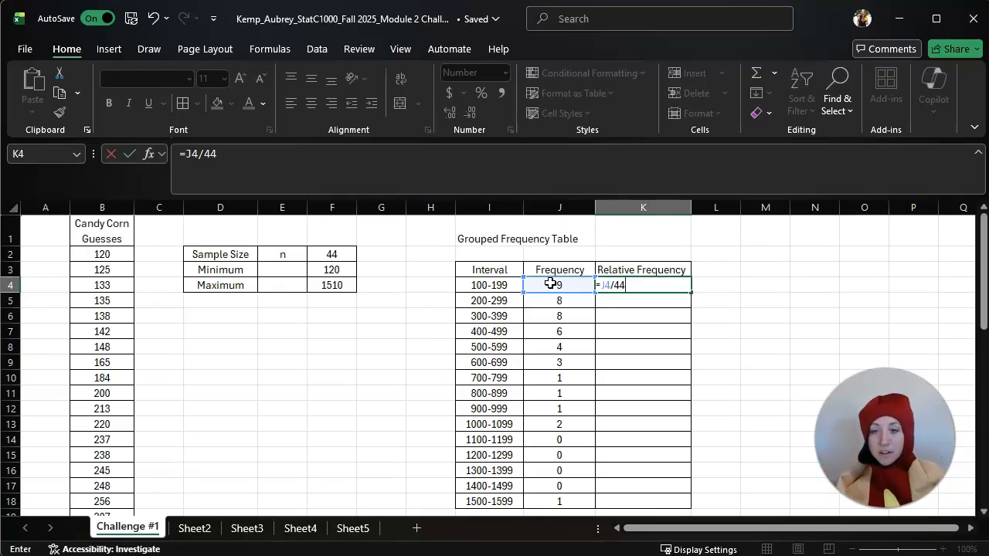
{"action": "type", "text": "4"}
{"action": "key", "text": "Return"}
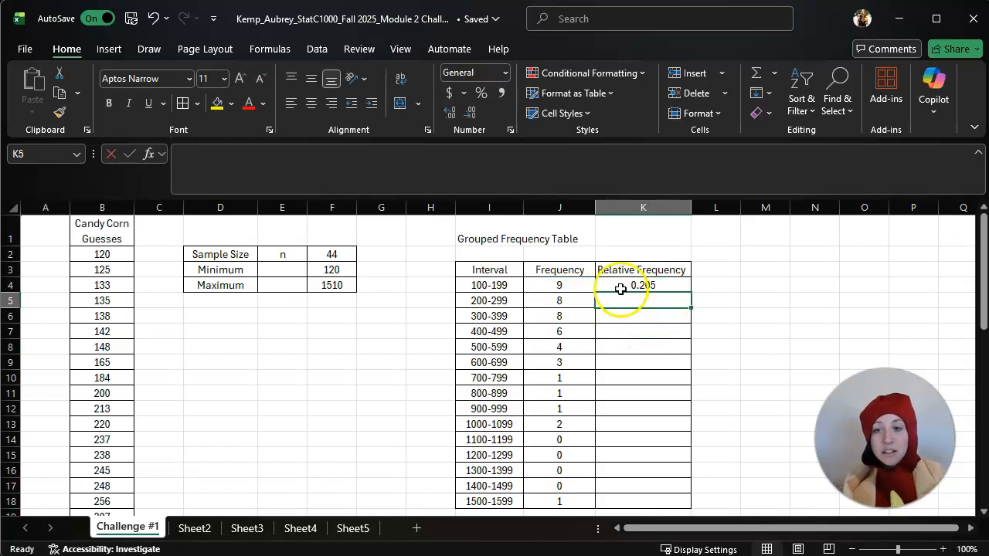
Step: Fill the K4 formula down through K18 and check the 500-599 row's formula against its frequency
{"action": "left_click", "coordinate": [649, 285]}
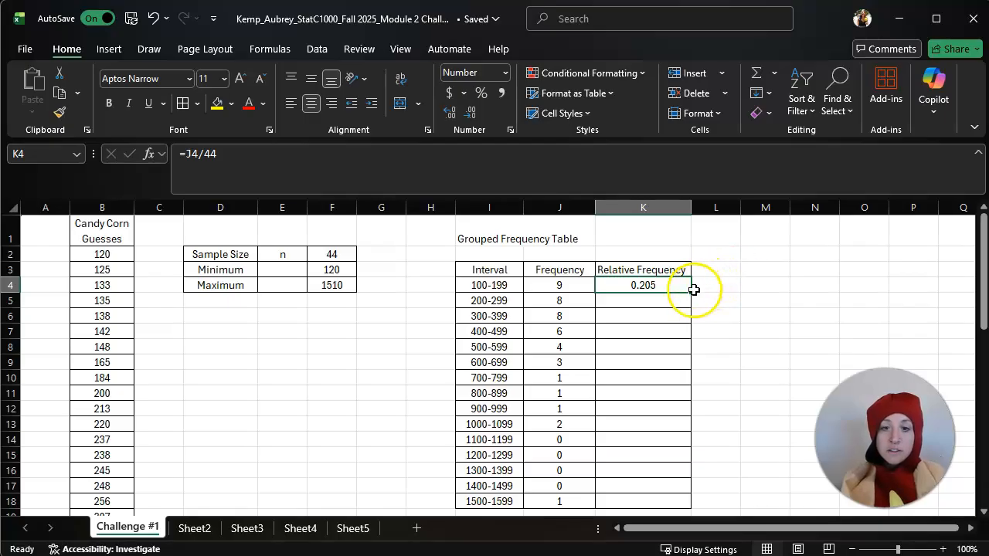
{"action": "left_click_drag", "start_coordinate": [691, 291], "coordinate": [686, 503]}
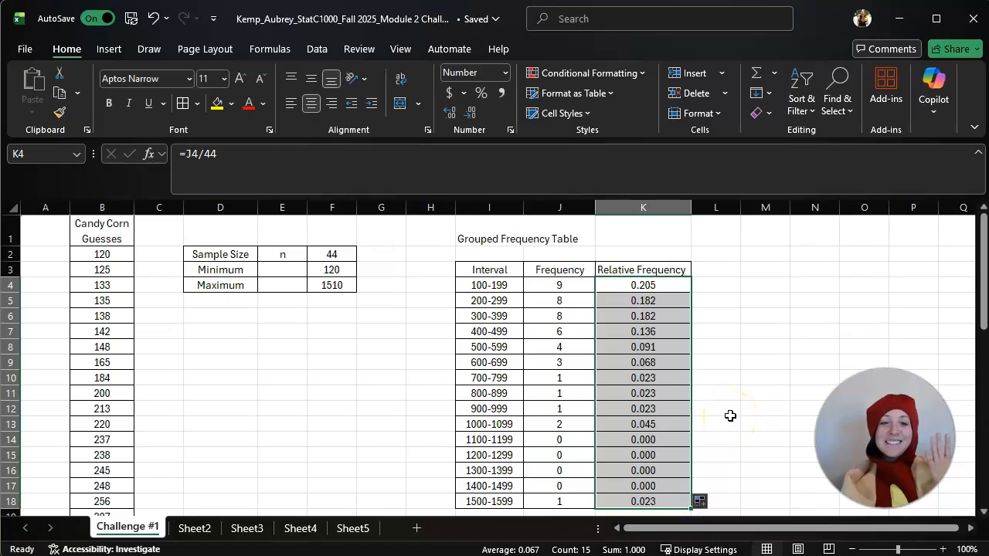
{"action": "left_click", "coordinate": [662, 348]}
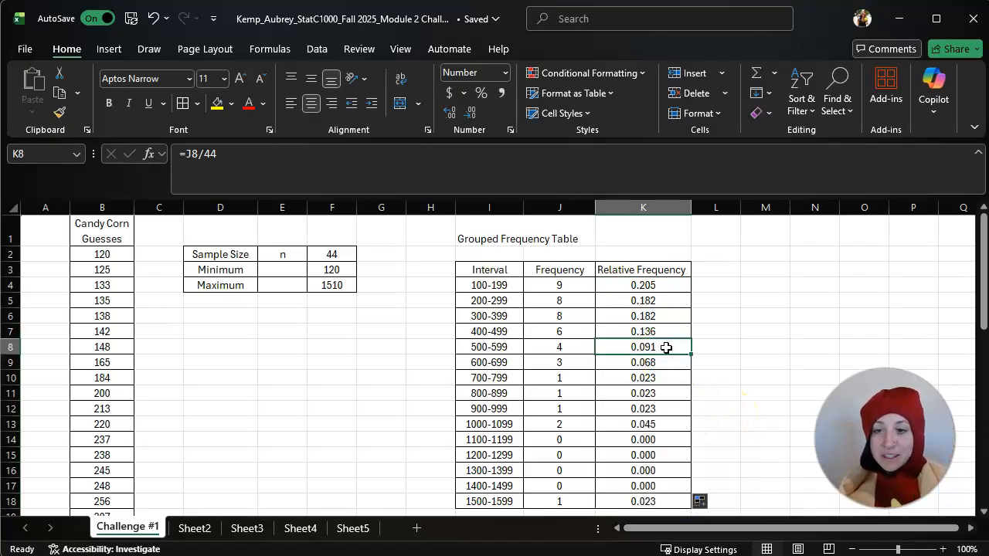
{"action": "left_click", "coordinate": [564, 346]}
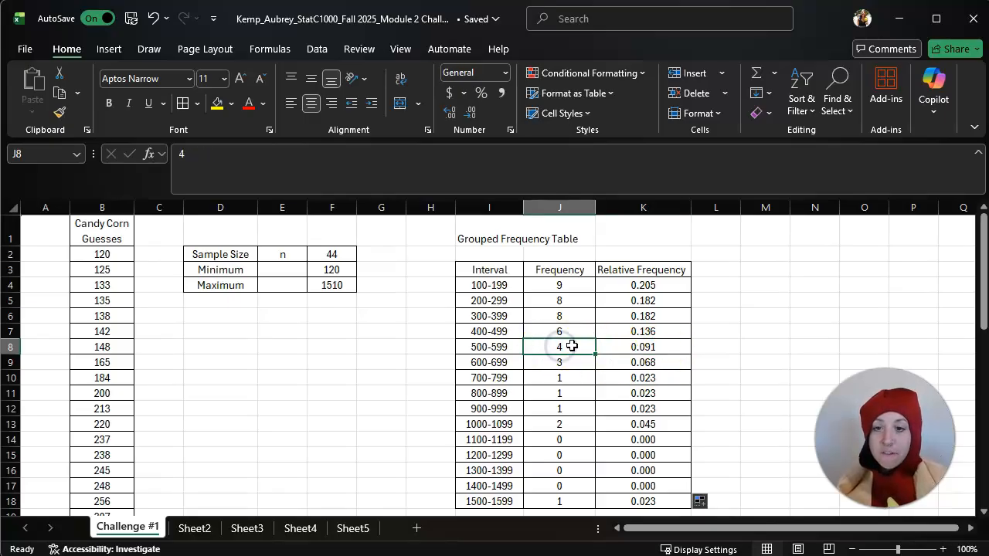
{"action": "left_click", "coordinate": [624, 347]}
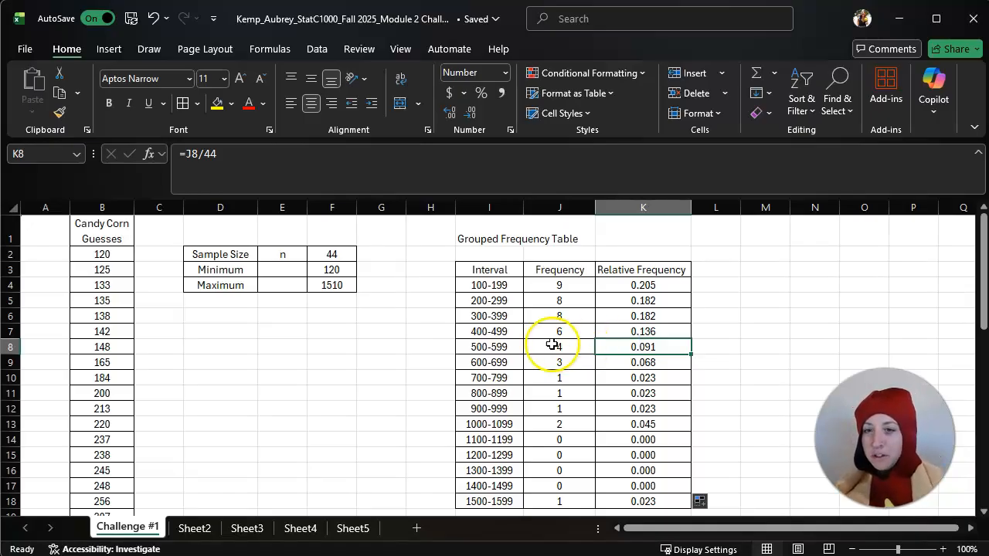
{"action": "left_click", "coordinate": [506, 347]}
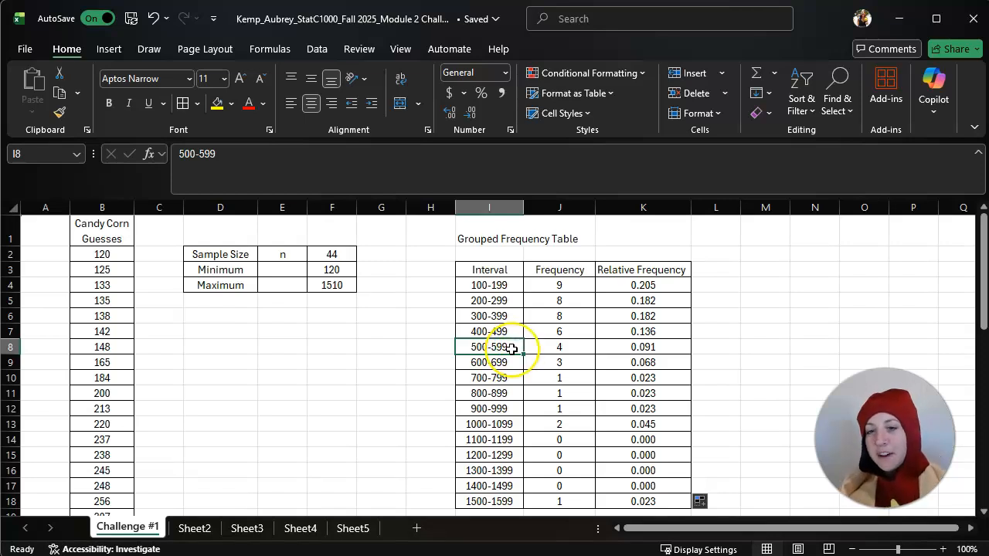
{"action": "left_click", "coordinate": [757, 331]}
Step: Merge and center the table title across I1:K1 and align it vertically to the middle
{"action": "left_click_drag", "start_coordinate": [475, 238], "coordinate": [649, 237]}
{"action": "left_click", "coordinate": [311, 105]}
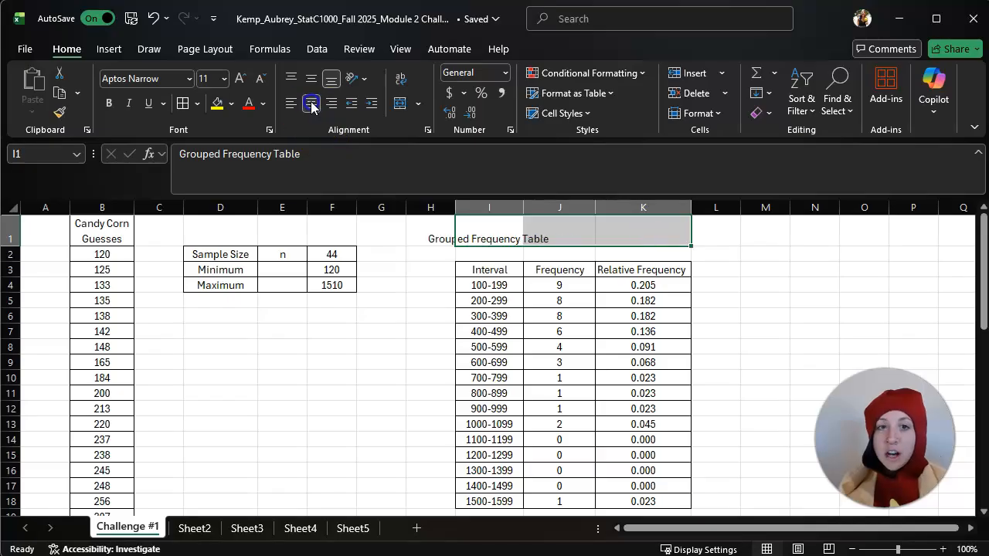
{"action": "left_click", "coordinate": [399, 102]}
{"action": "left_click", "coordinate": [539, 239]}
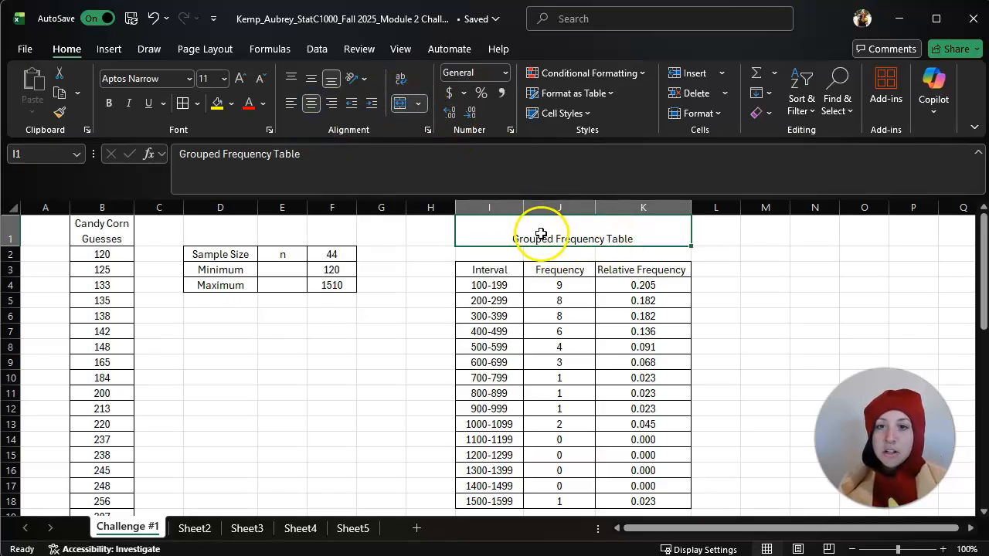
{"action": "left_click", "coordinate": [311, 78]}
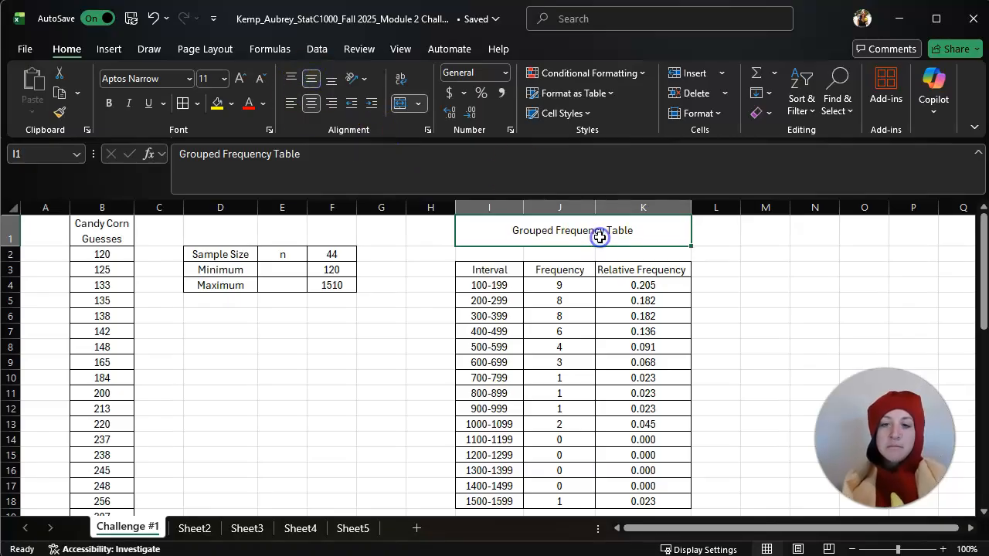
Step: Change the table title in I1 to "Grouped Relative Frequency Table"
{"action": "double_click", "coordinate": [556, 230]}
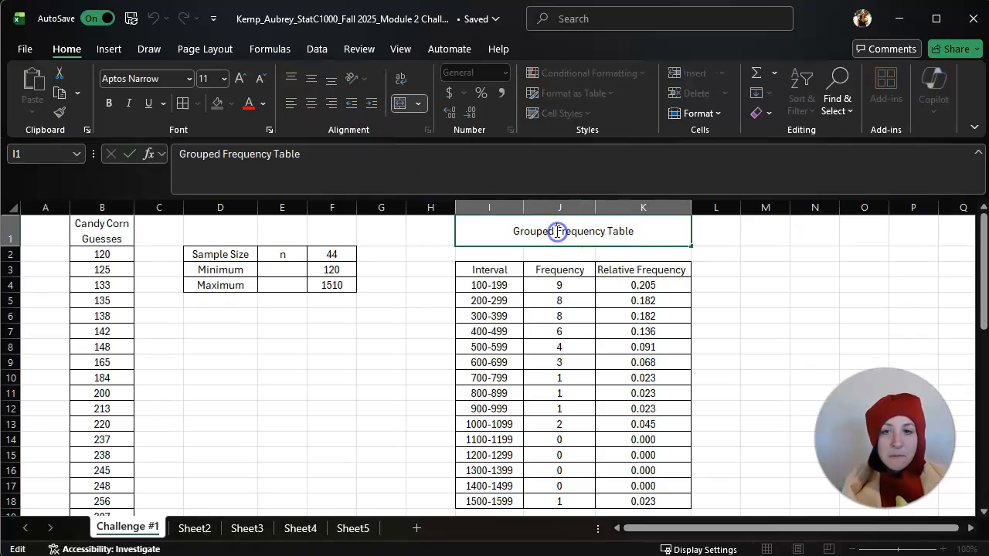
{"action": "type", "text": "Relative"}
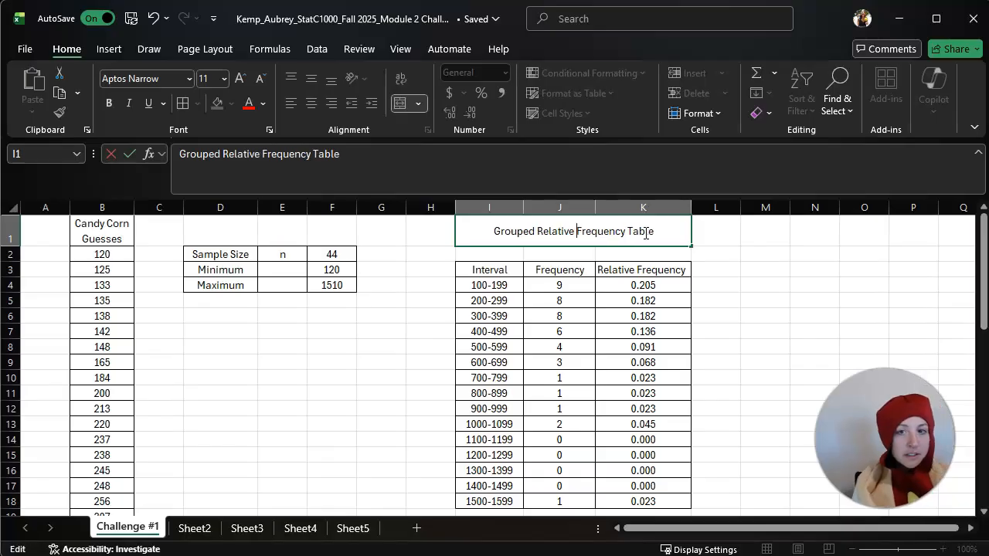
{"action": "left_click", "coordinate": [743, 281]}
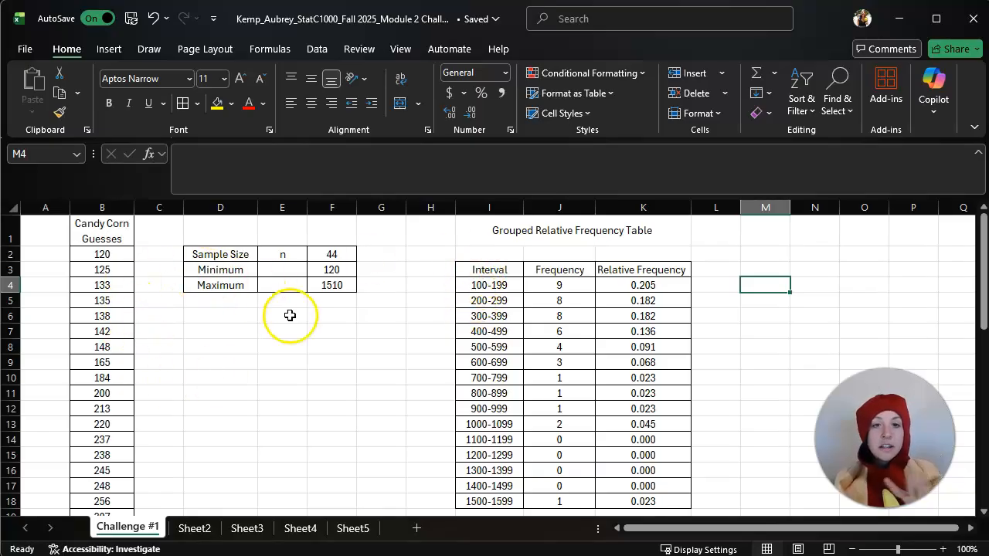
{"action": "left_click_drag", "start_coordinate": [498, 272], "coordinate": [624, 496]}
{"action": "left_click", "coordinate": [329, 363]}
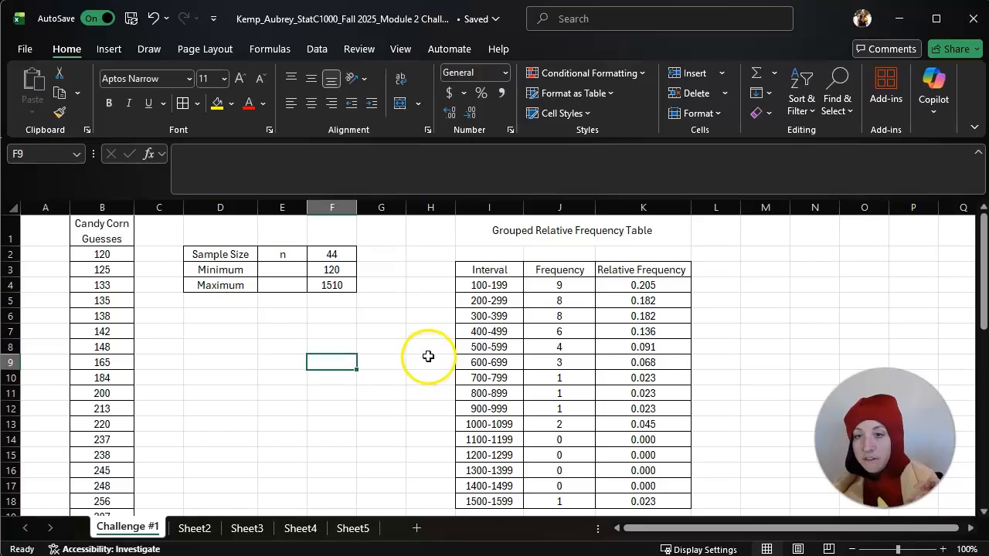